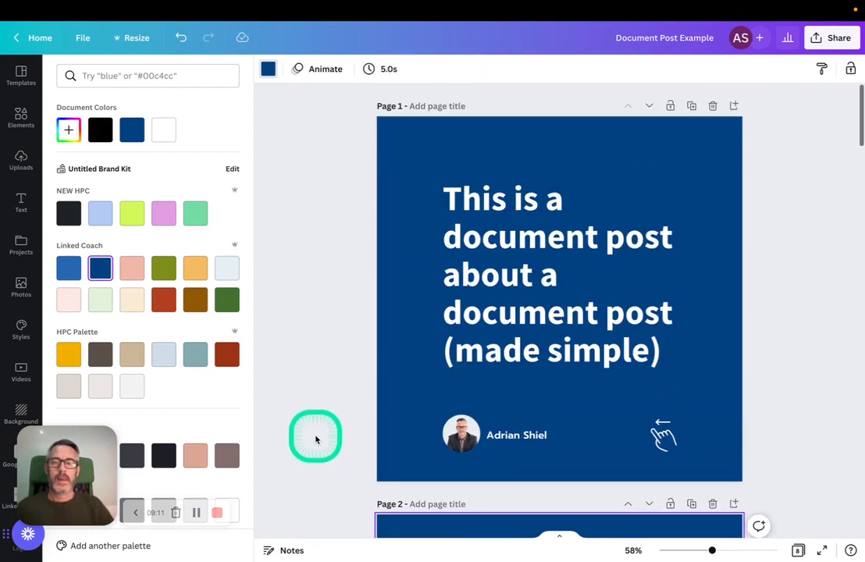
# Review the cover page and the question, solution and numbered-point pages of the document post
pyautogui.scroll(-4, 341, 415)
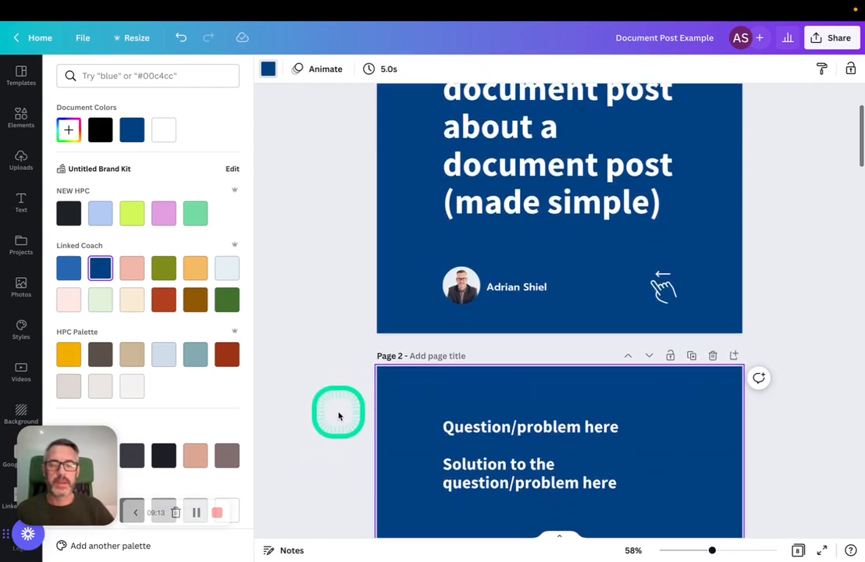
pyautogui.scroll(-2, 338, 414)
pyautogui.scroll(2, 339, 414)
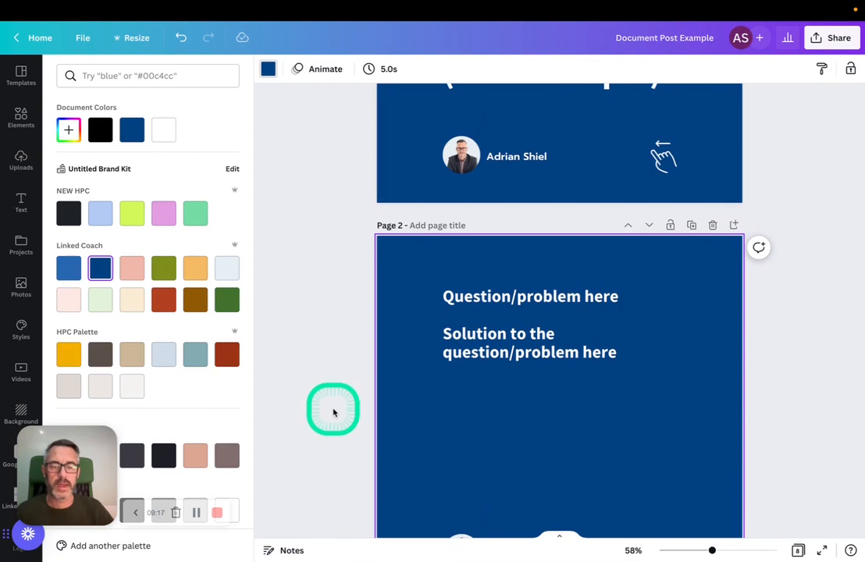
pyautogui.scroll(-2, 333, 413)
pyautogui.scroll(1, 333, 413)
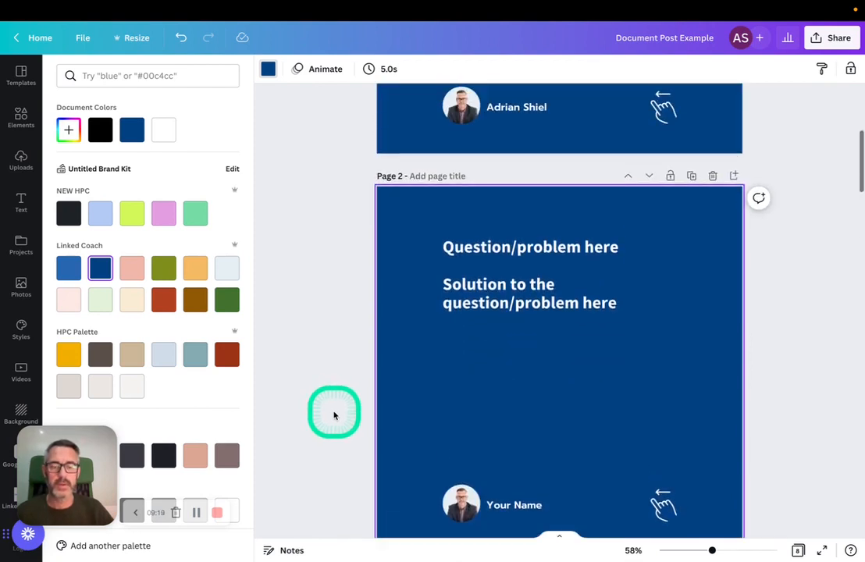
pyautogui.click(515, 277)
pyautogui.scroll(5, 449, 274)
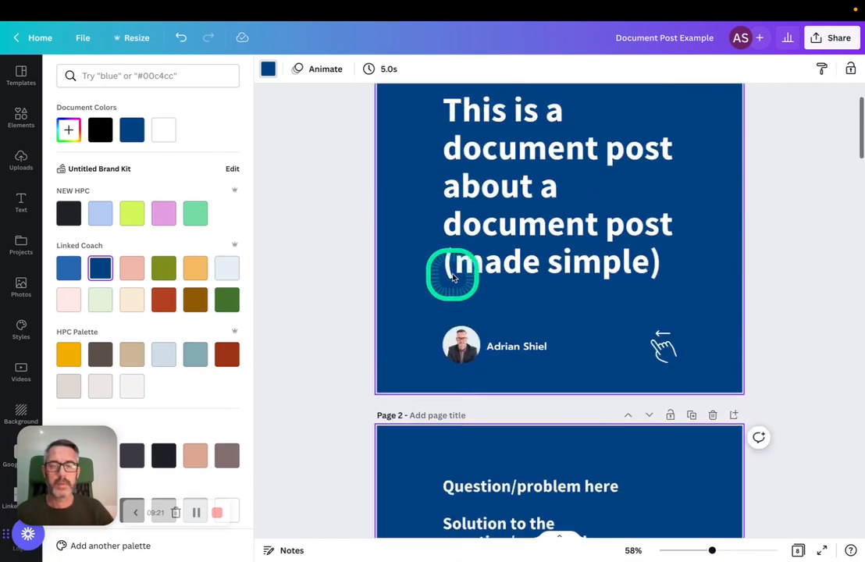
pyautogui.scroll(-20, 453, 277)
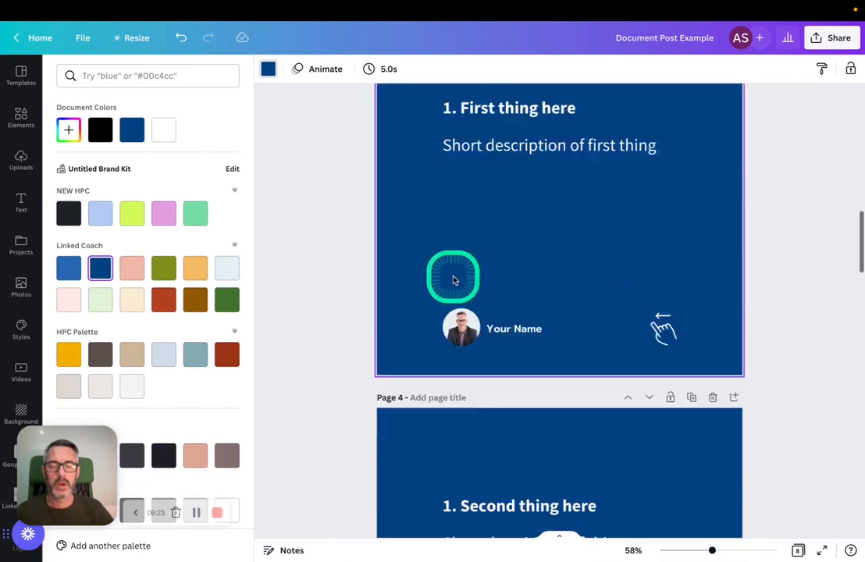
pyautogui.scroll(20, 456, 279)
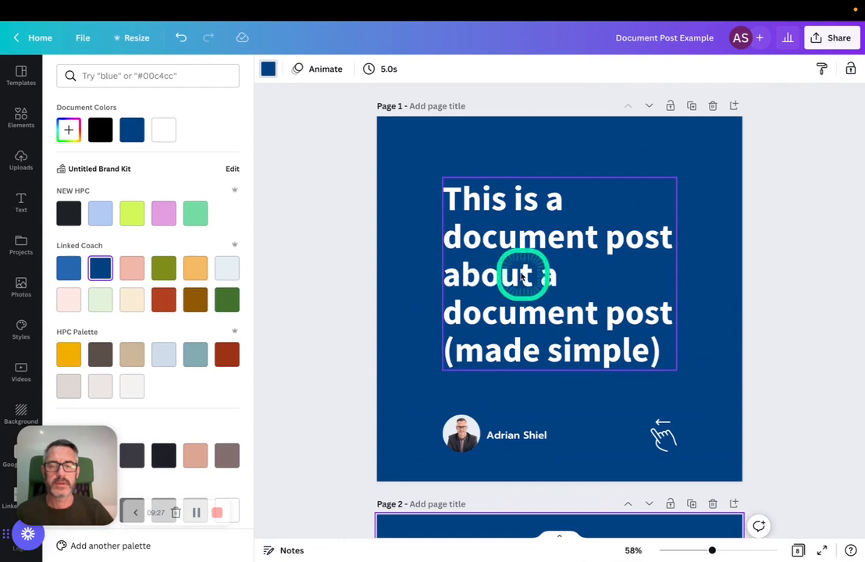
# Capitalize the words "Is", "Document" and "Post" in the first two lines of the page 1 title
pyautogui.click(460, 239)
pyautogui.doubleClick(460, 237)
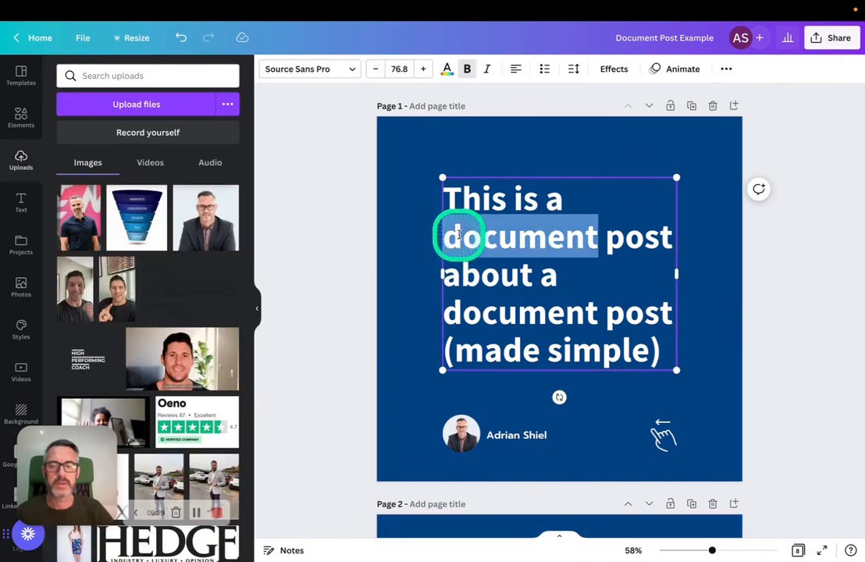
pyautogui.click(460, 235)
pyautogui.press('BackSpace')
pyautogui.write('D')
pyautogui.click(519, 199)
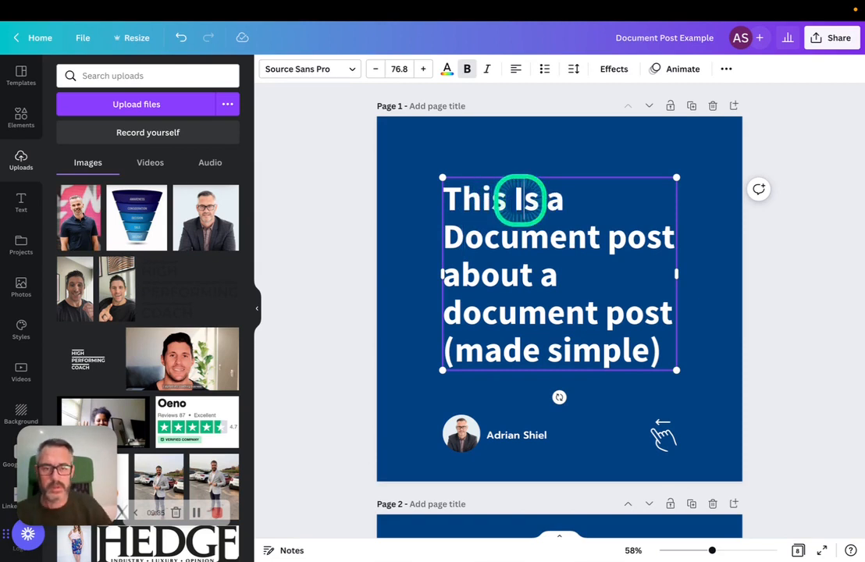
pyautogui.click(614, 237)
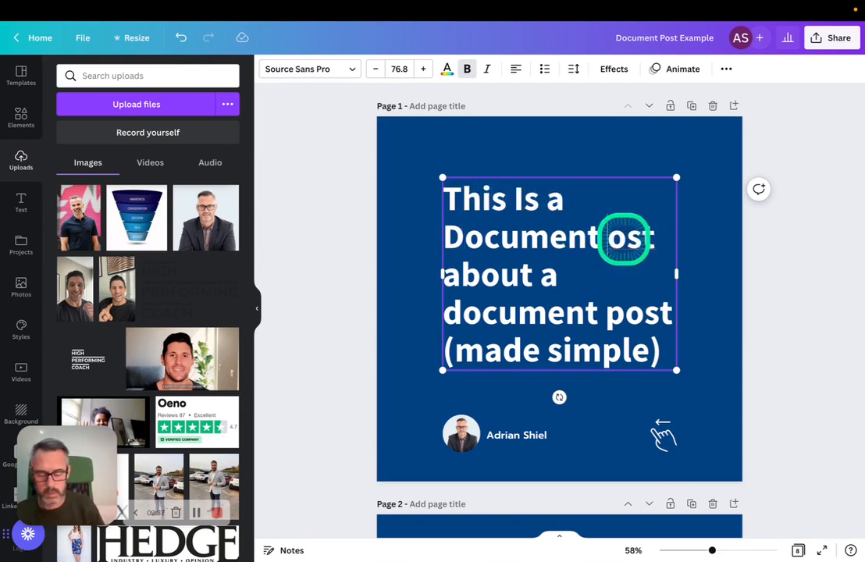
# Capitalize "About", "Document" and "Post" in the third and fourth lines of the page 1 title
pyautogui.click(462, 284)
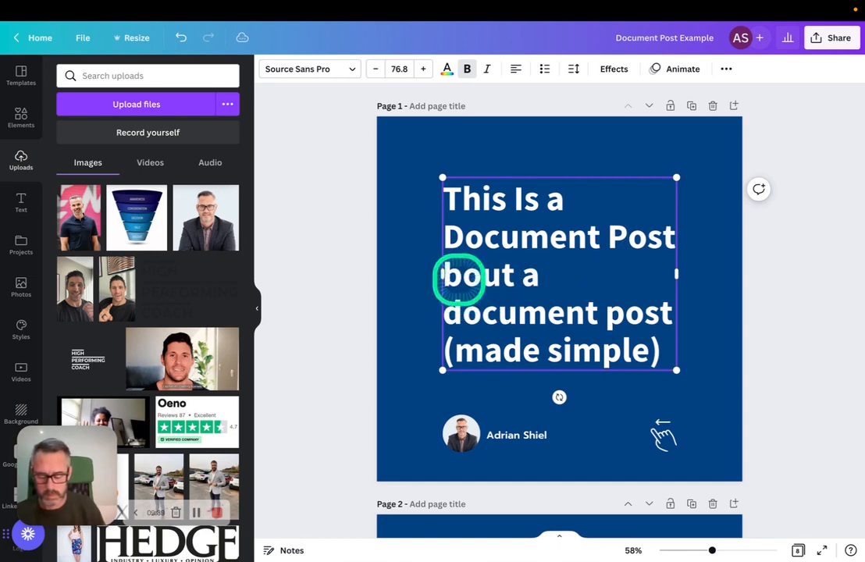
pyautogui.click(461, 312)
pyautogui.press('BackSpace')
pyautogui.write('D')
pyautogui.click(616, 316)
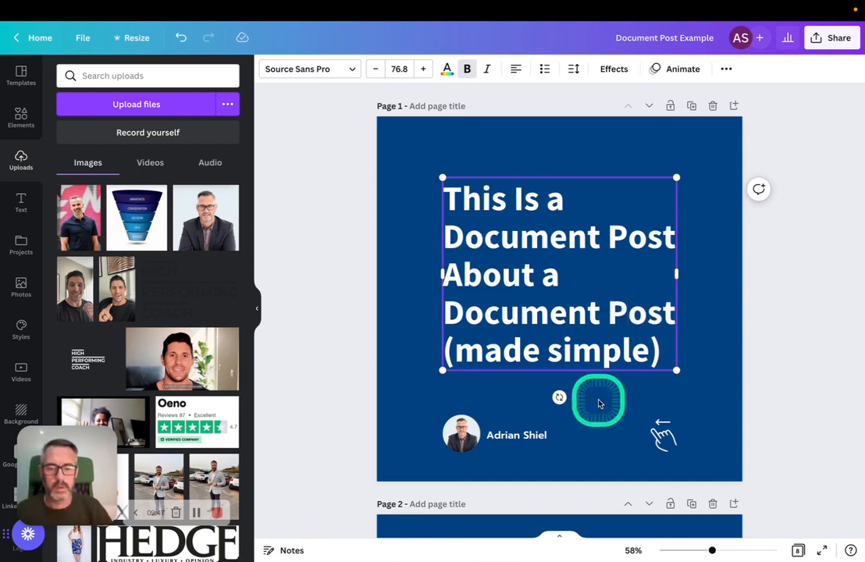
# Replace page 2's question placeholder with "Do you know how to create a document post (like this one) on LinkedIn?" followed by a blank line
pyautogui.scroll(-3, 599, 400)
pyautogui.scroll(-1, 616, 436)
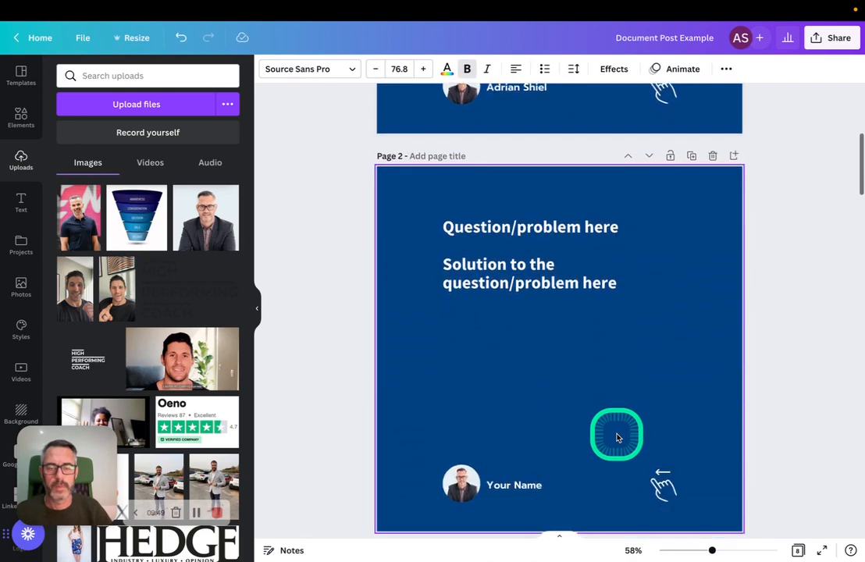
pyautogui.scroll(4, 615, 427)
pyautogui.click(671, 320)
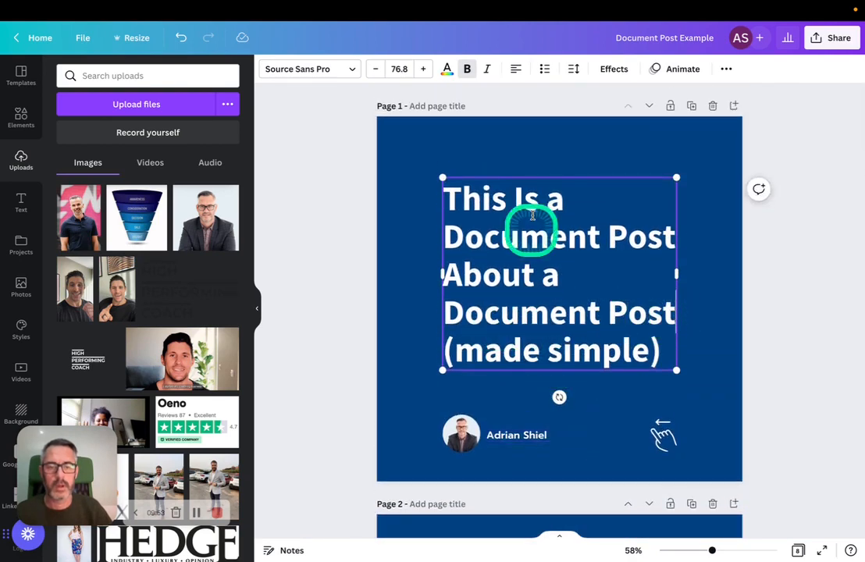
pyautogui.scroll(-5, 601, 357)
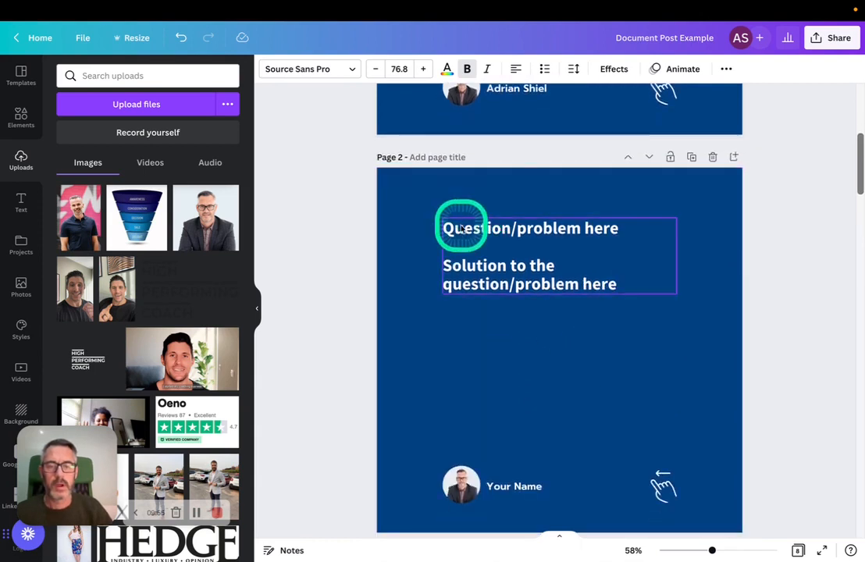
pyautogui.tripleClick(525, 227)
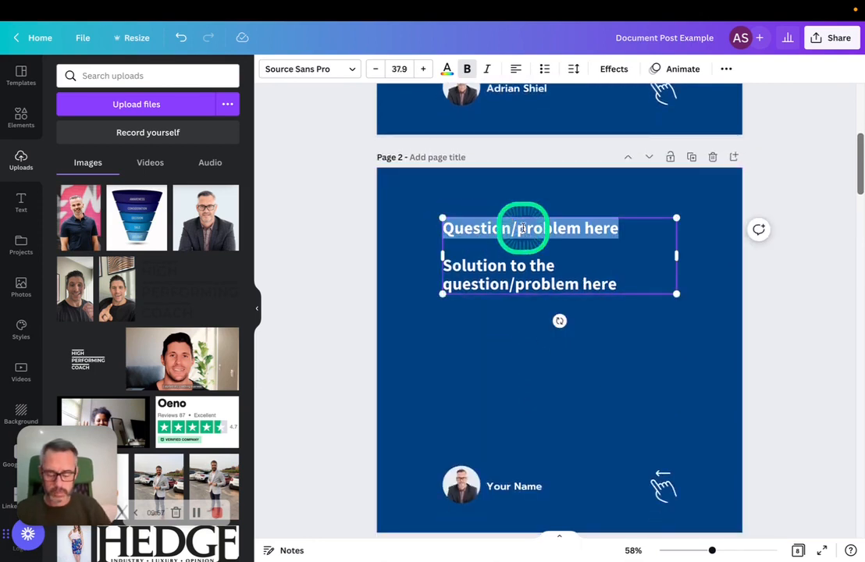
pyautogui.write('Do')
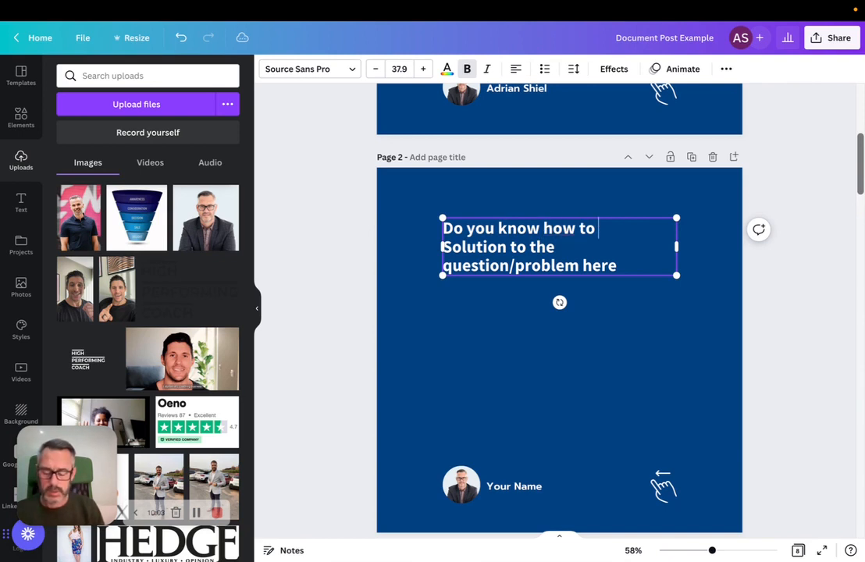
pyautogui.write('you know how to create a document post (like this one) o')
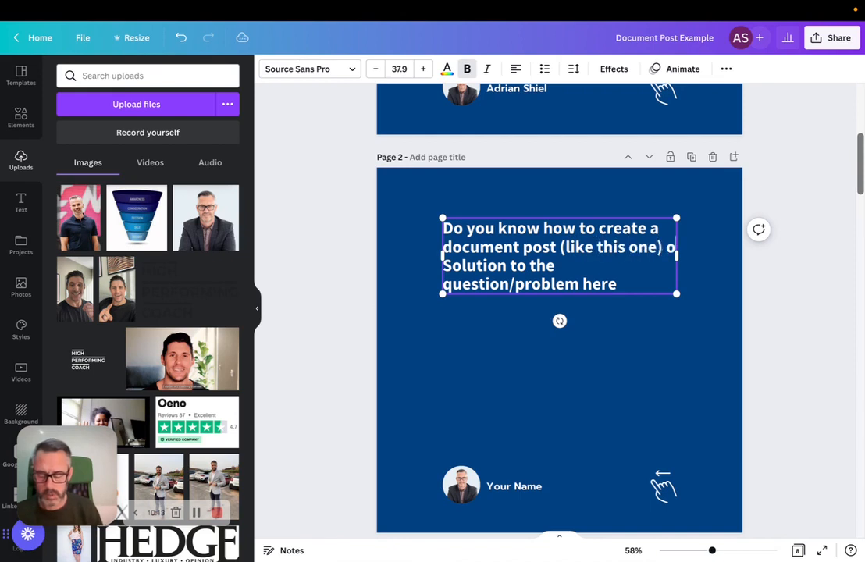
pyautogui.write('n LinkedIn?')
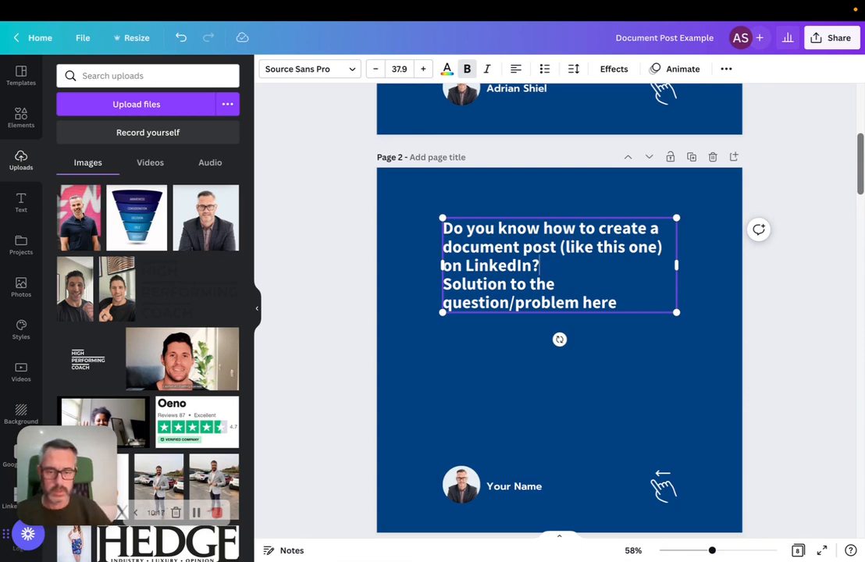
pyautogui.press('Return')
# Replace the solution placeholder on page 2 with "Just follow these steps..."
pyautogui.click(621, 323)
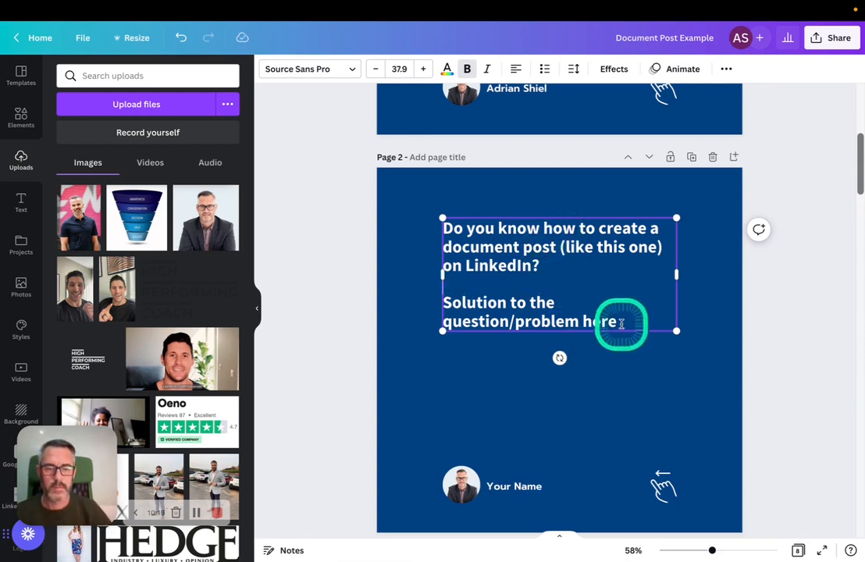
pyautogui.moveTo(613, 321); pyautogui.dragTo(454, 308)
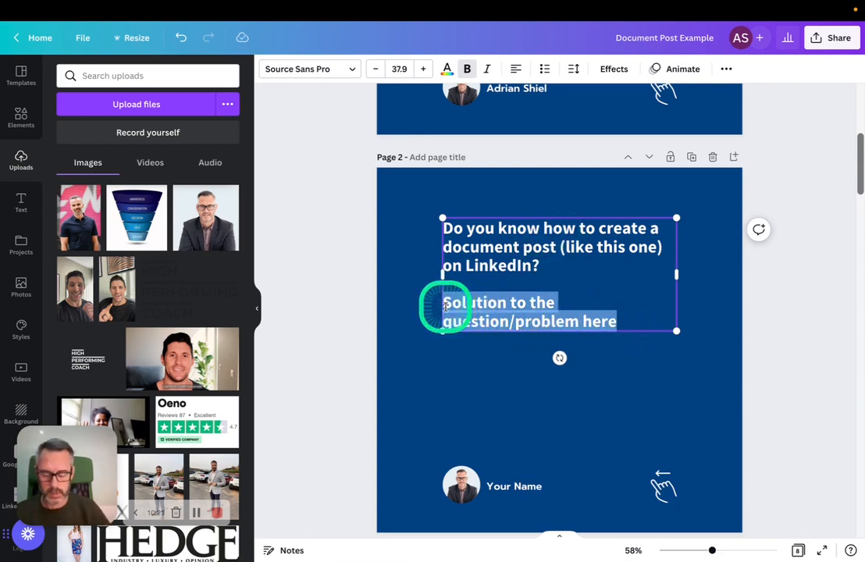
pyautogui.write('Just follow these steps...')
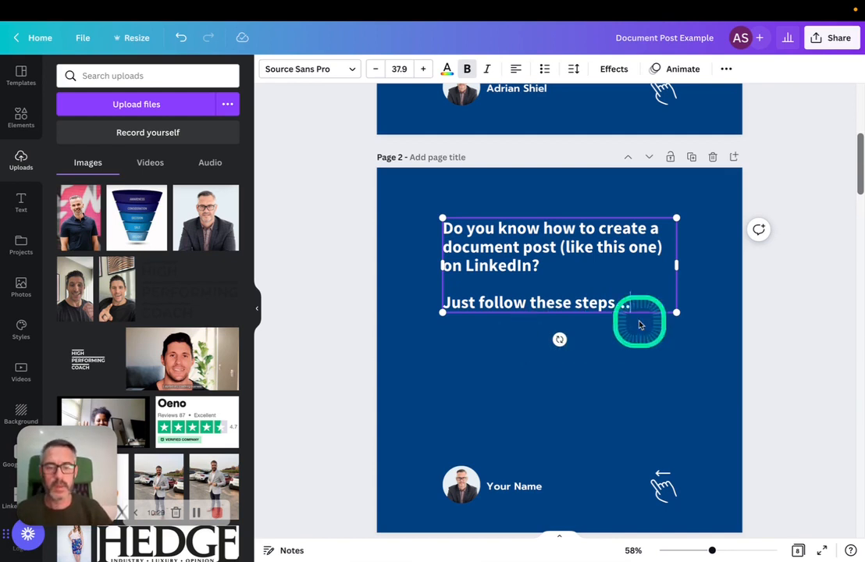
# Examine the numbered-point pages from page 3 onward and the closing call-to-action page
pyautogui.scroll(-8, 451, 394)
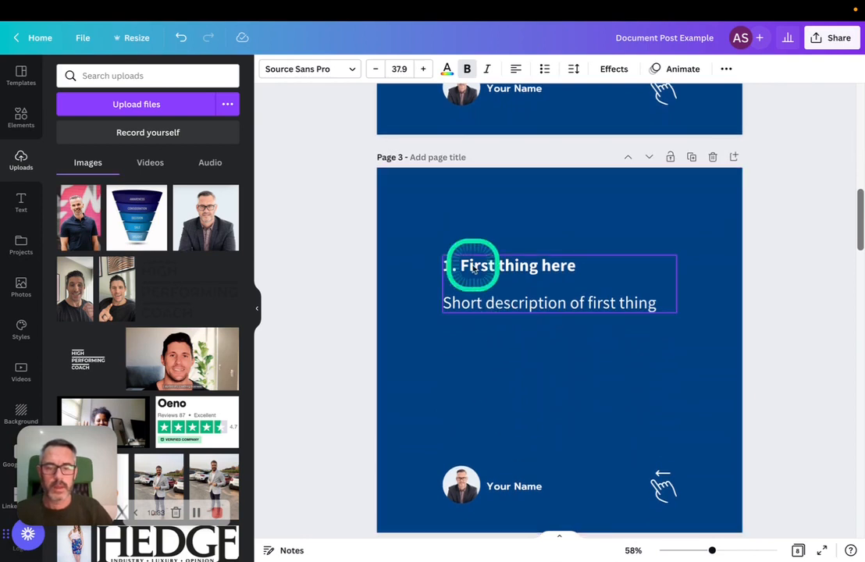
pyautogui.click(465, 265)
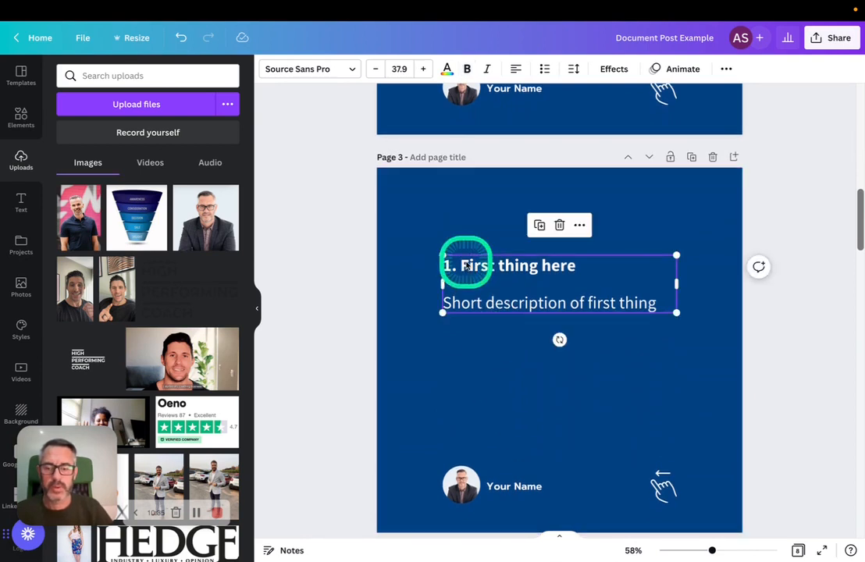
pyautogui.scroll(-8, 536, 413)
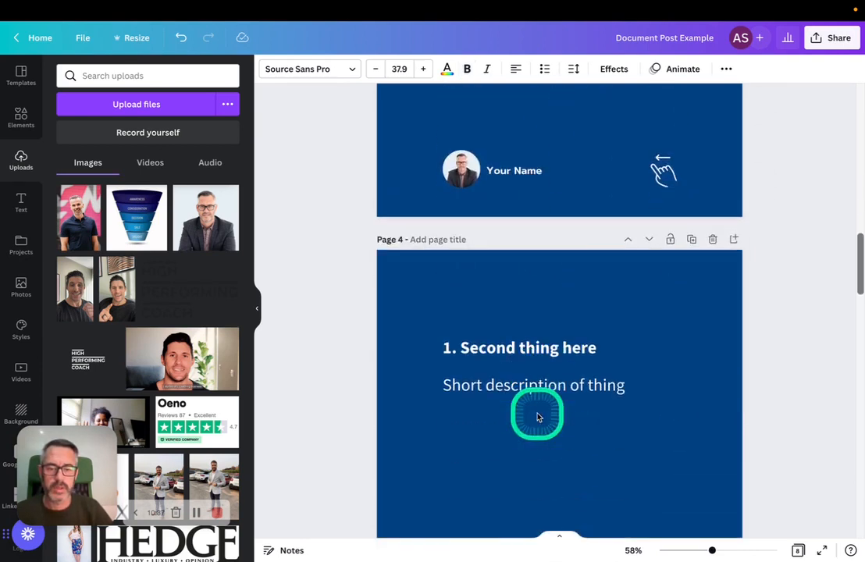
pyautogui.scroll(-10, 539, 423)
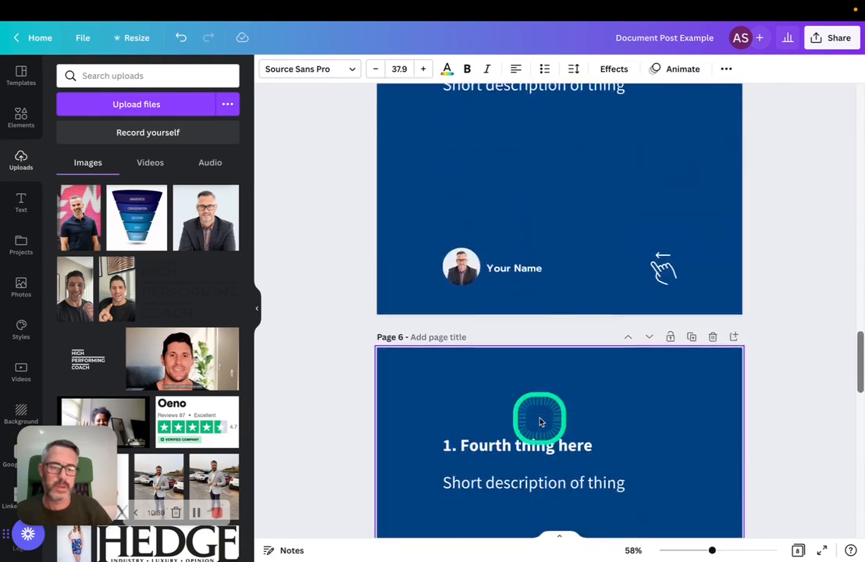
pyautogui.scroll(-10, 538, 422)
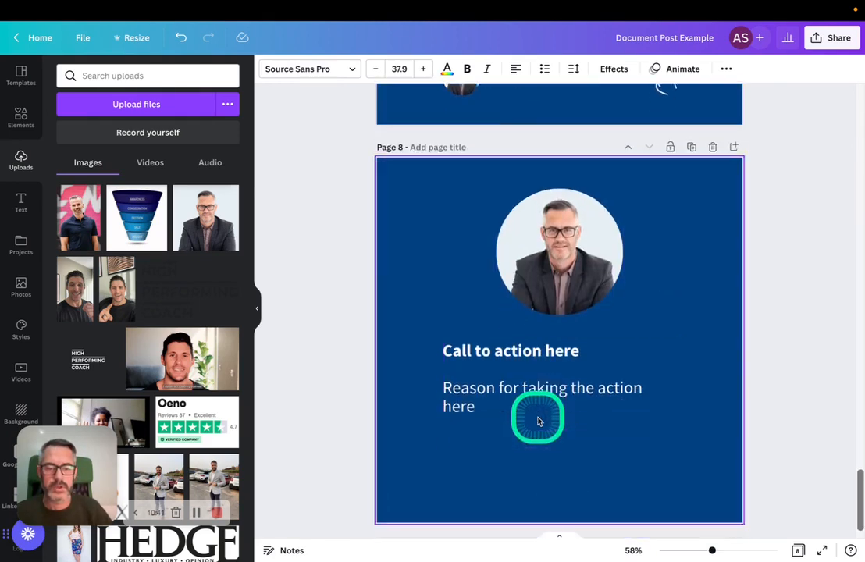
pyautogui.scroll(8, 537, 419)
pyautogui.scroll(15, 537, 420)
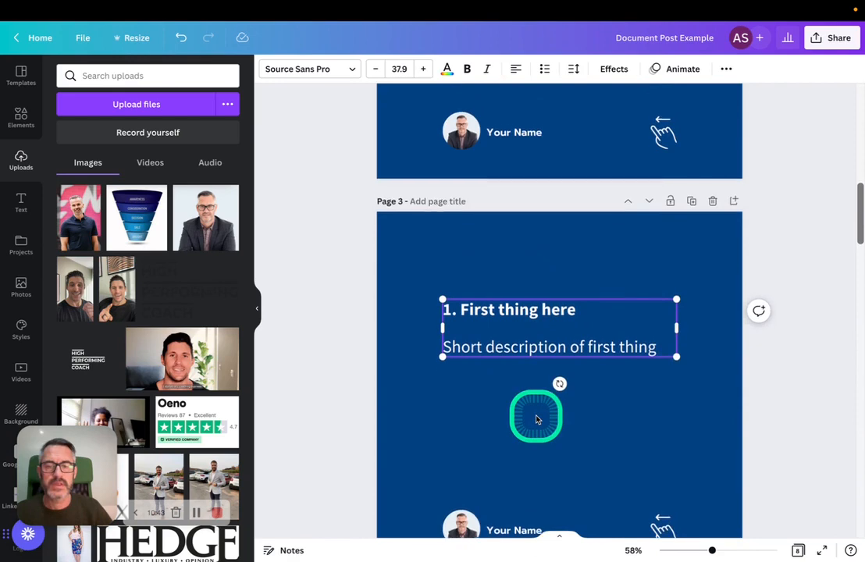
pyautogui.scroll(-8, 536, 419)
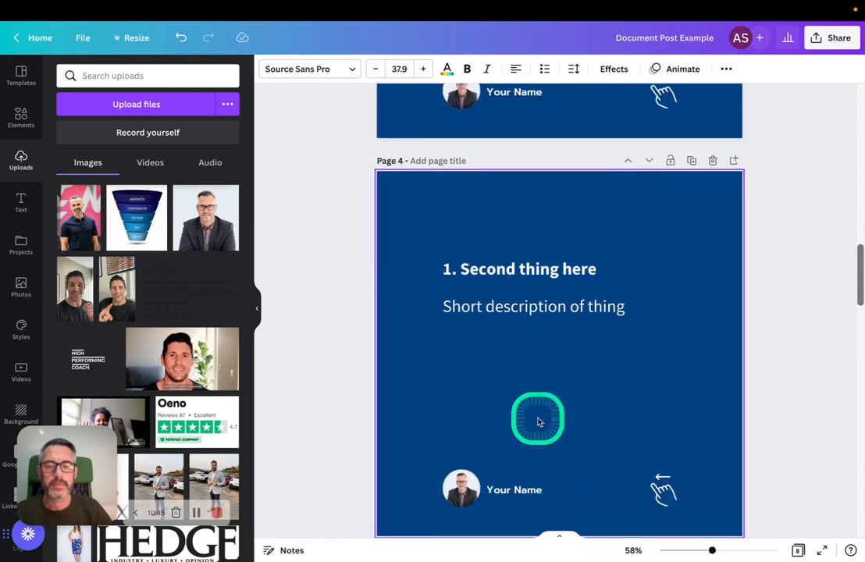
pyautogui.scroll(-10, 538, 422)
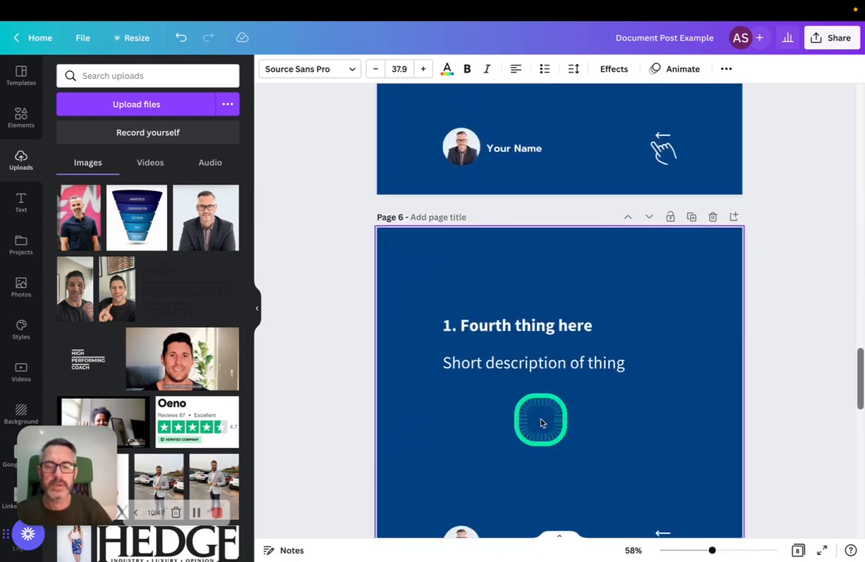
pyautogui.scroll(-2, 541, 422)
pyautogui.scroll(5, 540, 420)
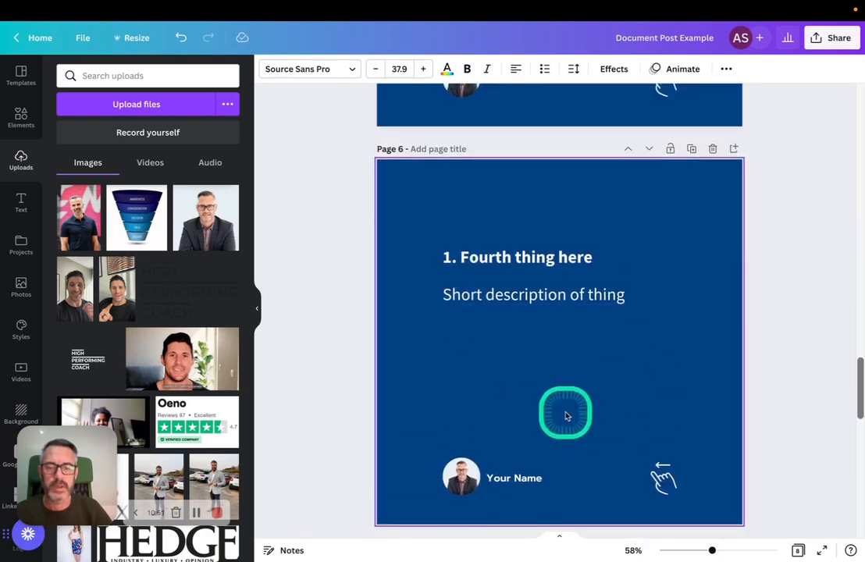
pyautogui.scroll(-5, 566, 413)
pyautogui.scroll(-5, 566, 418)
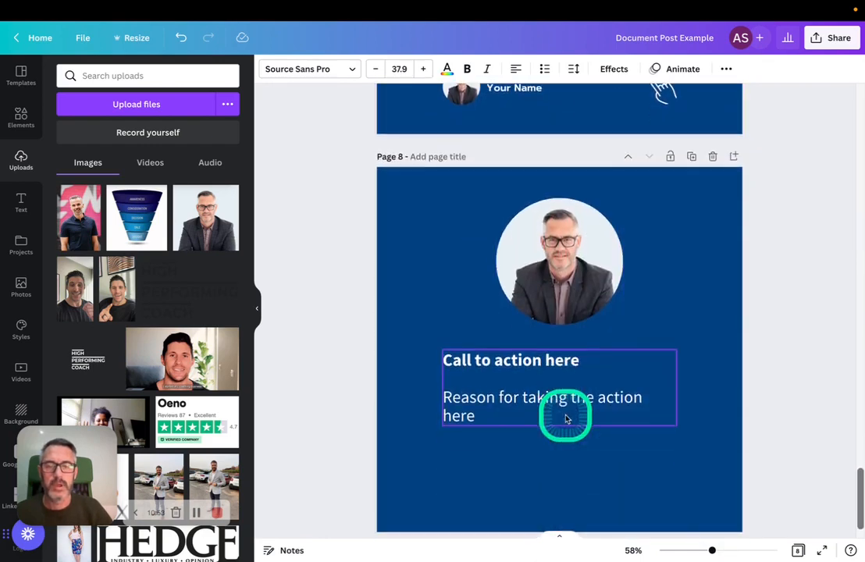
# Duplicate page 7, the "Fifth thing here" page, and compare the copy with the original
pyautogui.scroll(5, 565, 414)
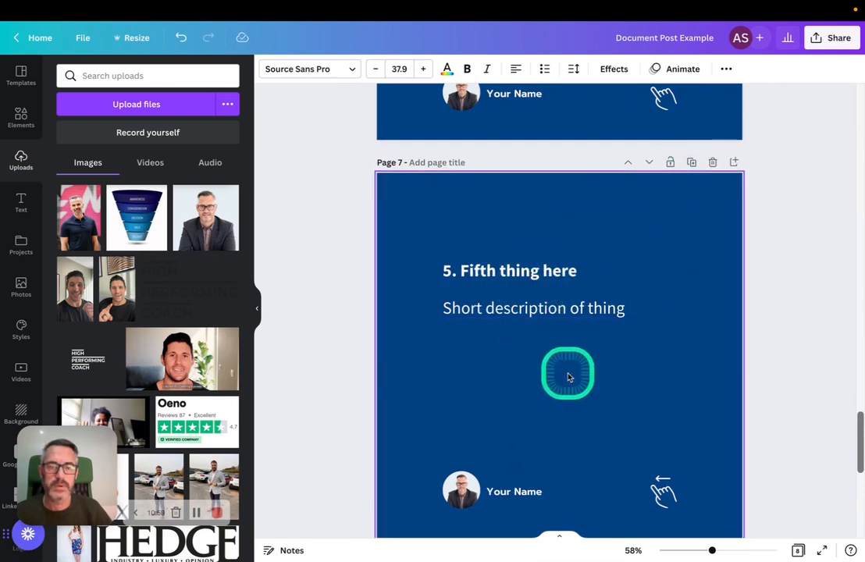
pyautogui.click(692, 162)
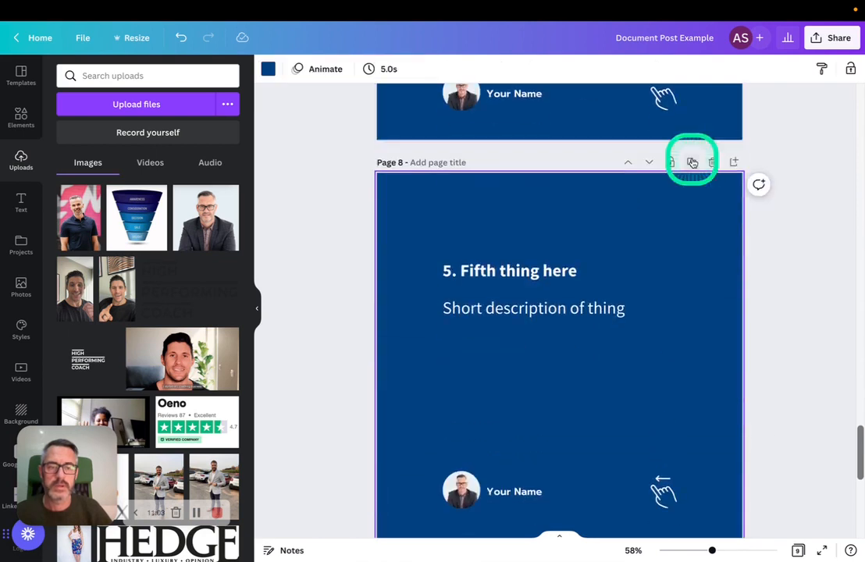
pyautogui.scroll(1, 574, 305)
pyautogui.scroll(4, 573, 305)
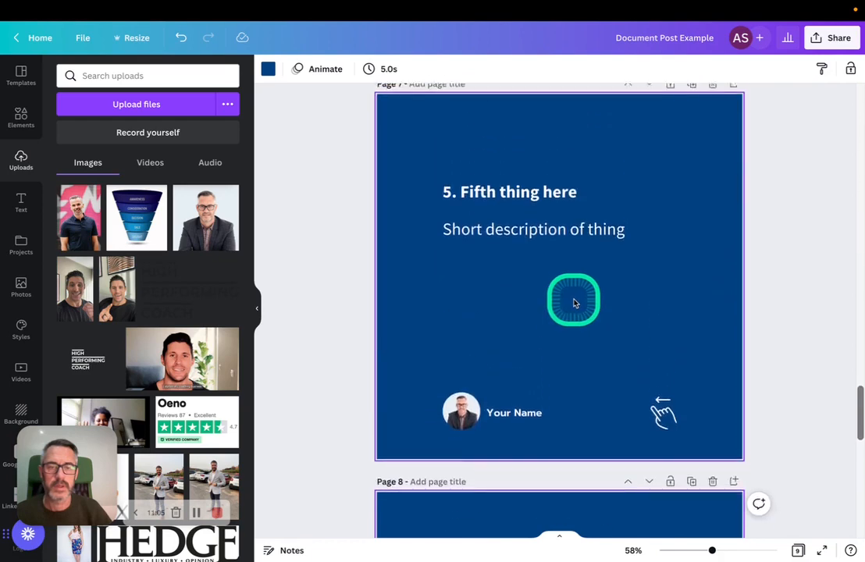
pyautogui.scroll(-3, 586, 378)
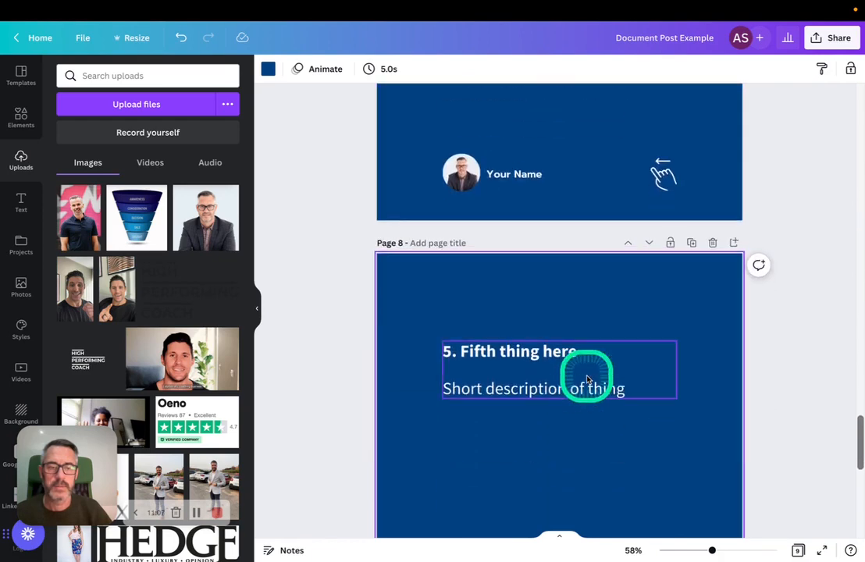
# Delete page 8, the duplicate of the "Fifth thing here" page
pyautogui.click(714, 243)
pyautogui.scroll(8, 707, 253)
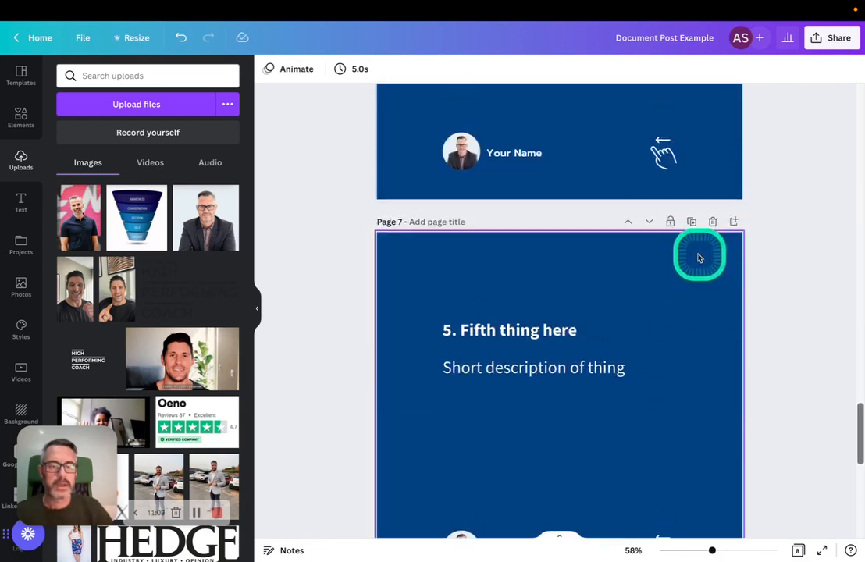
pyautogui.click(482, 416)
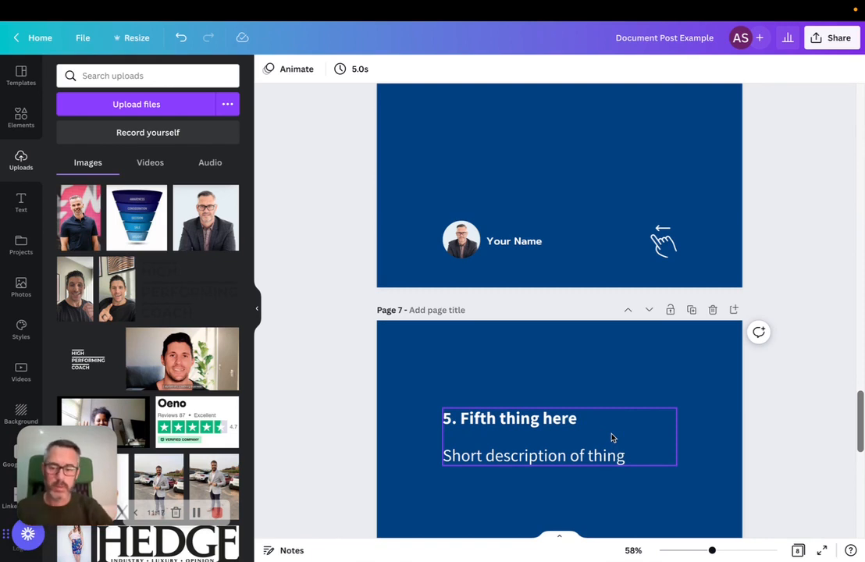
pyautogui.click(196, 513)
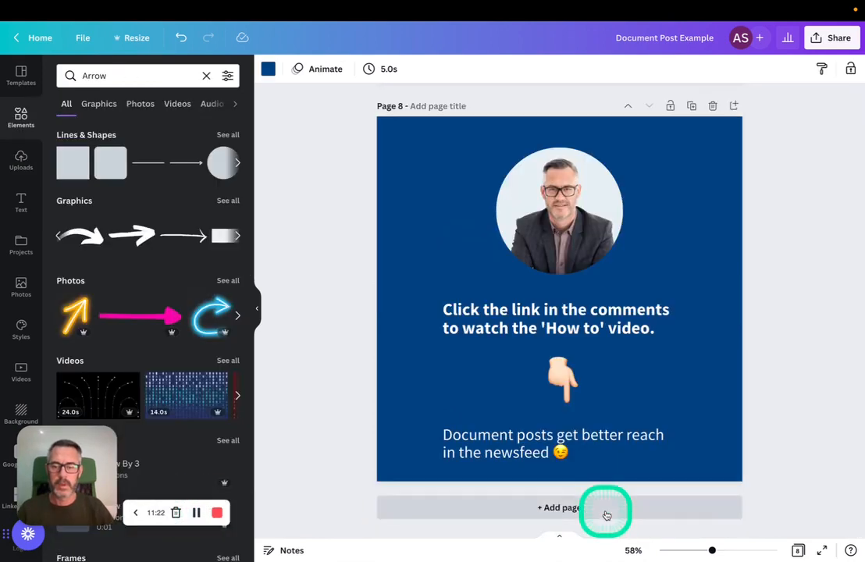
# Review the filled-in pages from the title page through the "Add Your Name or Handle" page
pyautogui.scroll(20, 576, 351)
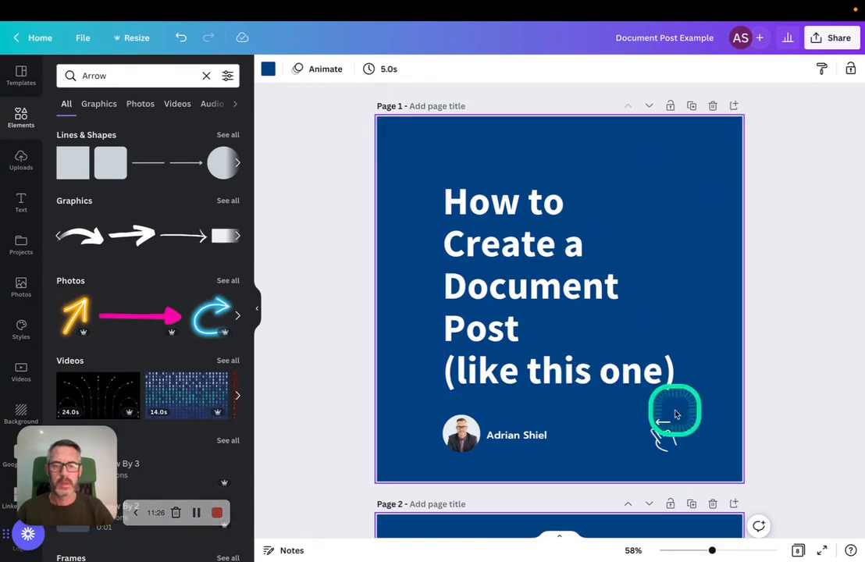
pyautogui.scroll(-5, 562, 343)
pyautogui.scroll(-5, 569, 349)
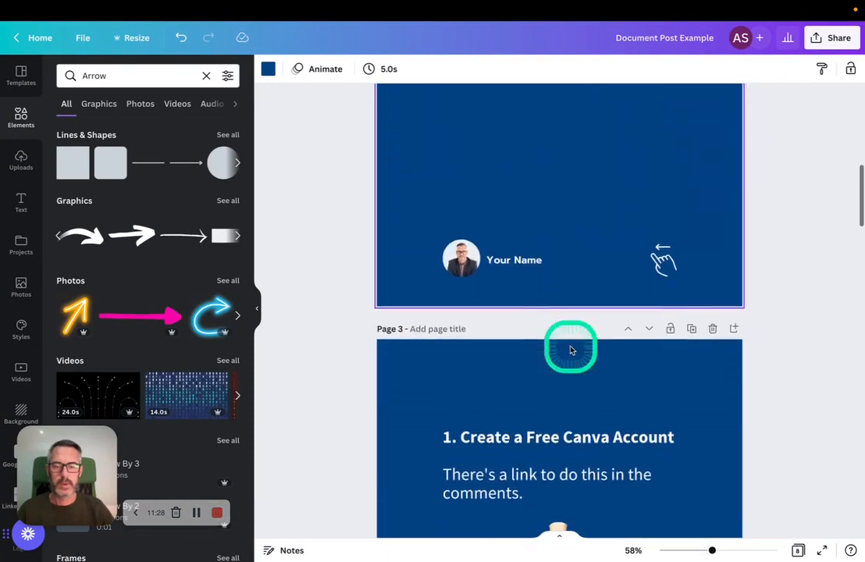
pyautogui.scroll(5, 666, 266)
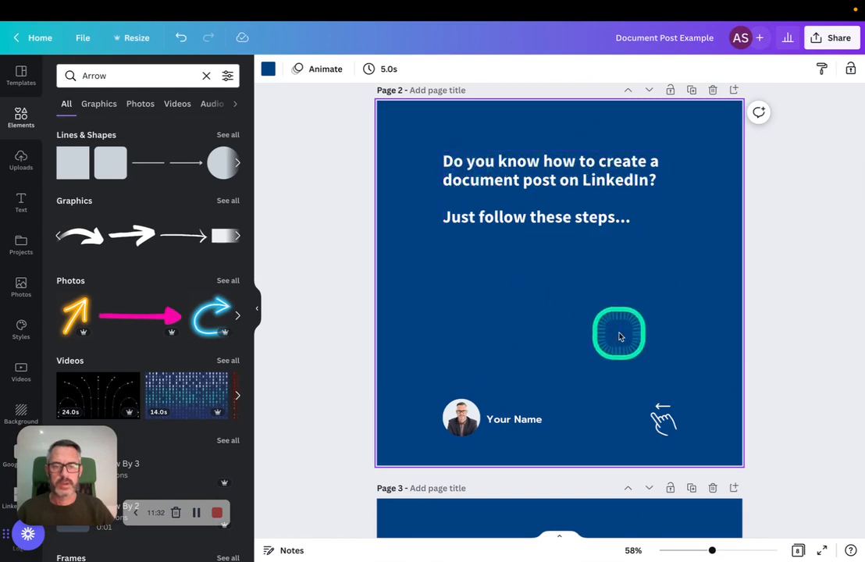
pyautogui.scroll(-5, 619, 334)
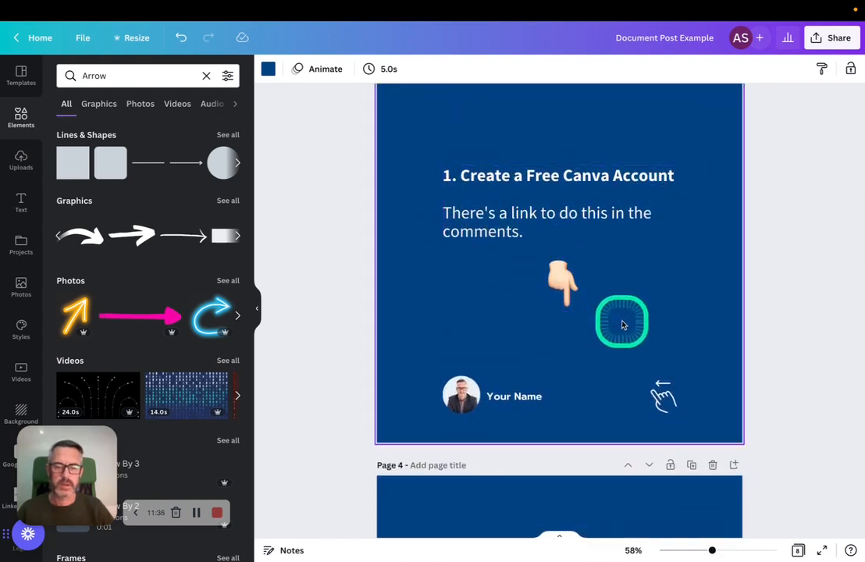
pyautogui.scroll(-5, 622, 320)
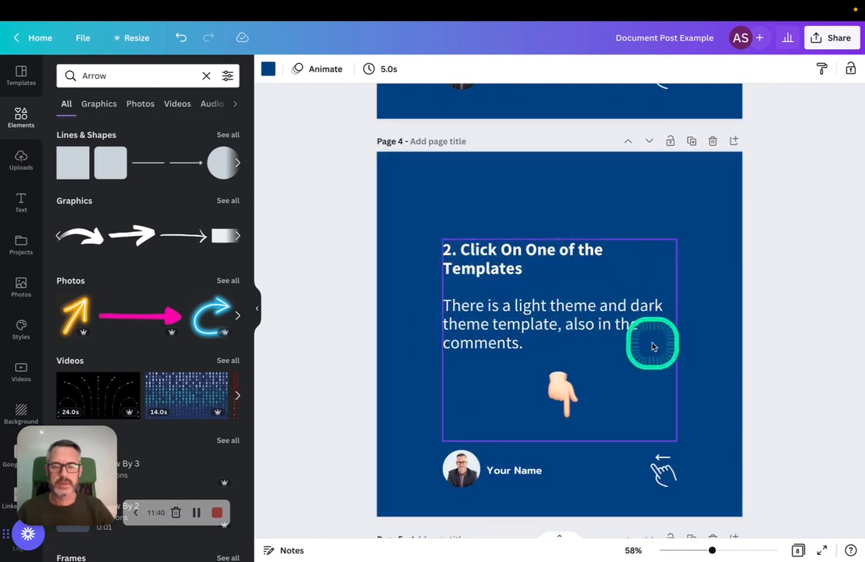
pyautogui.scroll(-1, 628, 373)
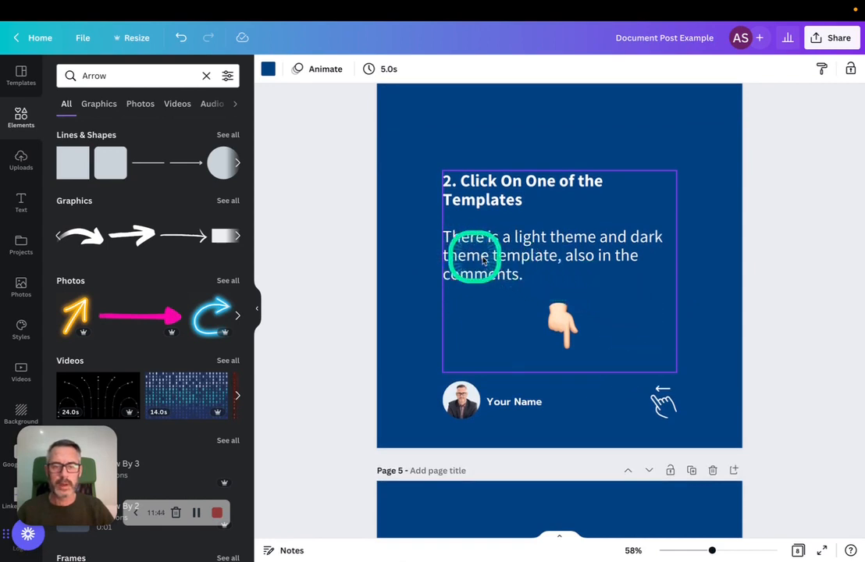
pyautogui.scroll(-5, 572, 327)
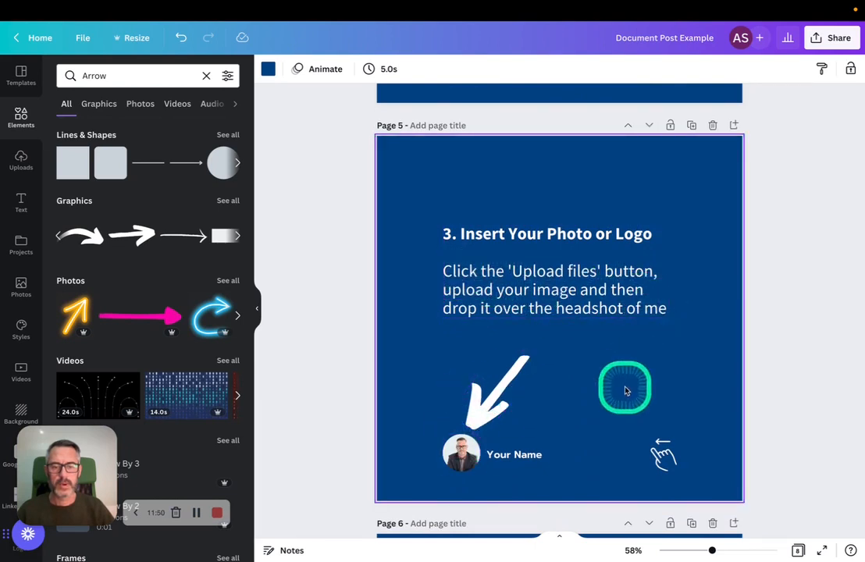
pyautogui.scroll(-1, 624, 389)
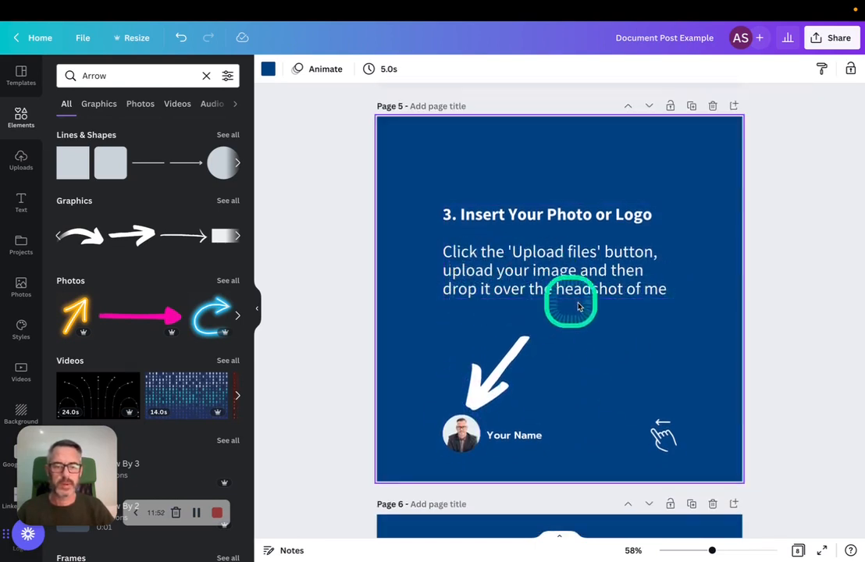
pyautogui.scroll(-1, 606, 366)
pyautogui.scroll(-8, 607, 364)
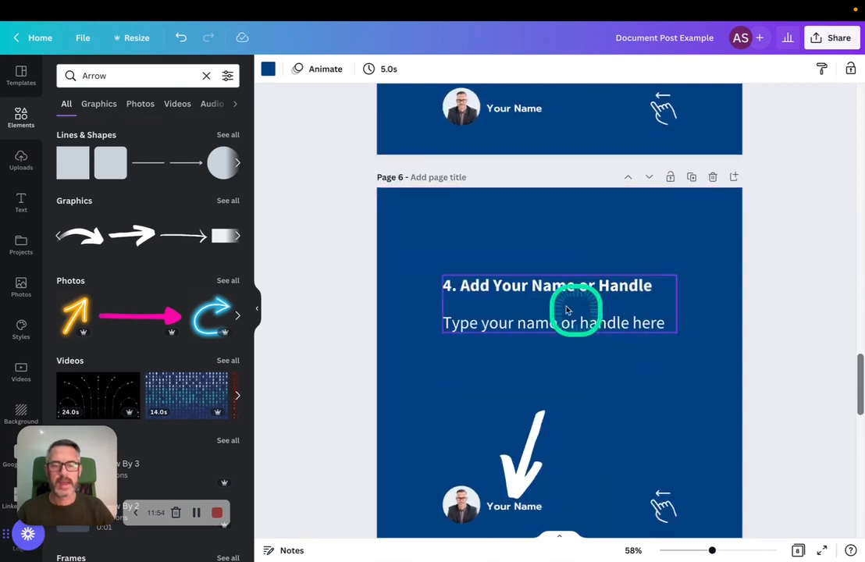
# Replace the "Your Name" placeholder beside the headshot on page 6 with the author's full name
pyautogui.scroll(-3, 579, 297)
pyautogui.click(508, 382)
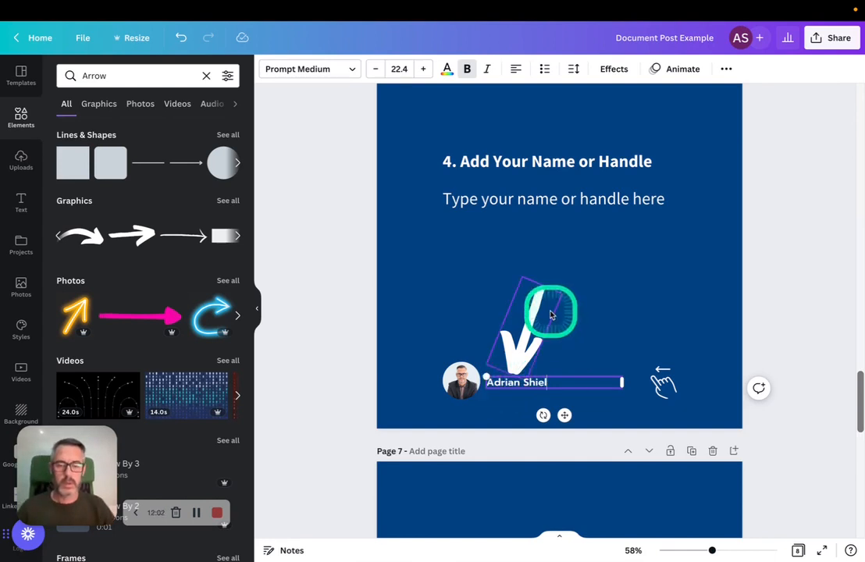
pyautogui.click(550, 314)
# Set the background of page 7, "Update the Text and Colours", to the near-black swatch from the NEW HPC palette
pyautogui.scroll(-8, 676, 341)
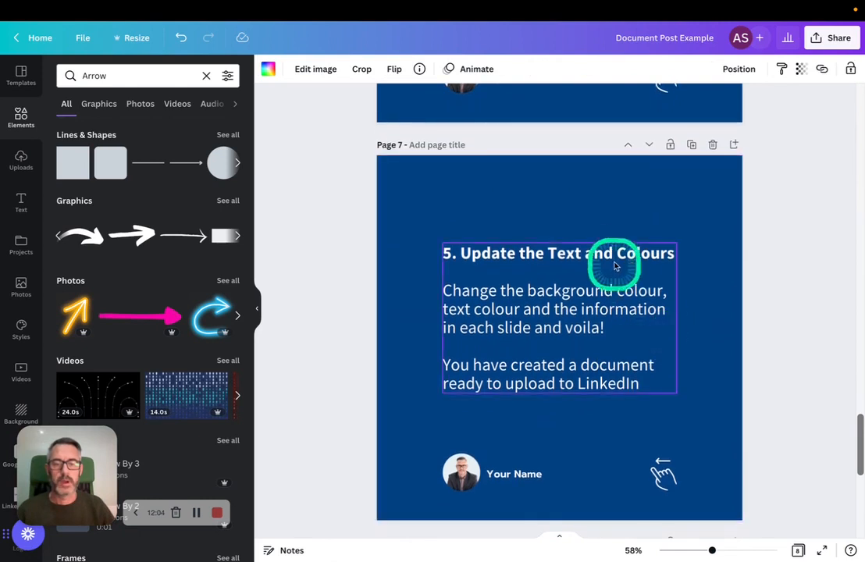
pyautogui.scroll(-2, 581, 363)
pyautogui.click(409, 131)
pyautogui.moveTo(408, 131); pyautogui.dragTo(478, 180)
pyautogui.click(415, 213)
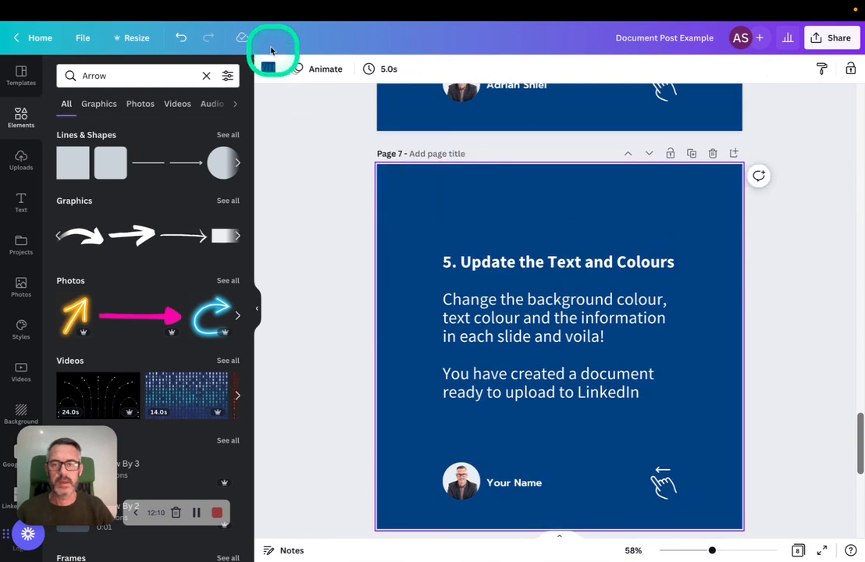
pyautogui.click(268, 70)
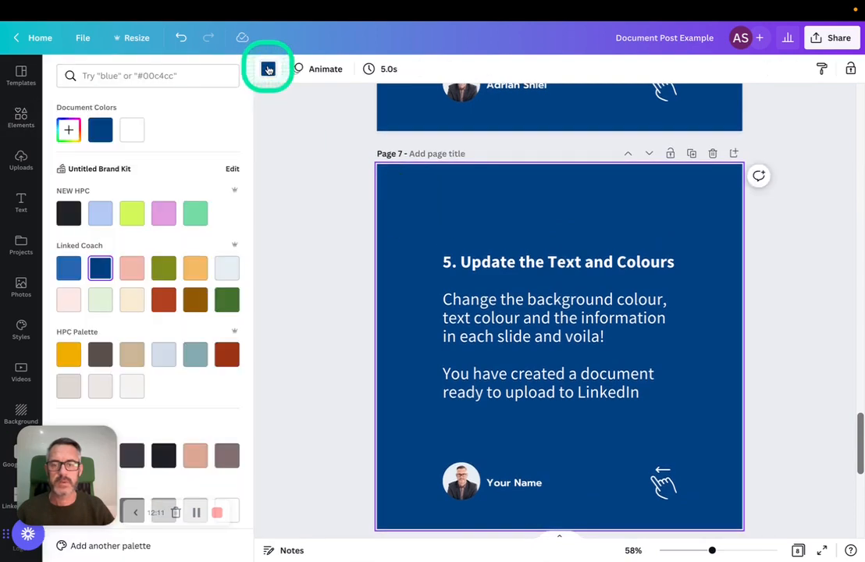
pyautogui.click(68, 213)
# Examine the closing call-to-action on page 8 and compare it with page 7's recoloured background
pyautogui.scroll(-5, 544, 310)
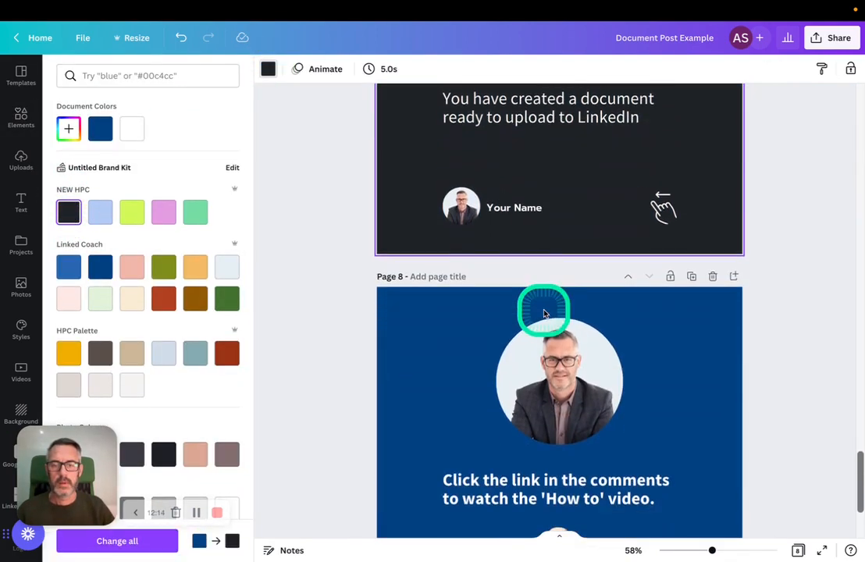
pyautogui.scroll(-3, 544, 311)
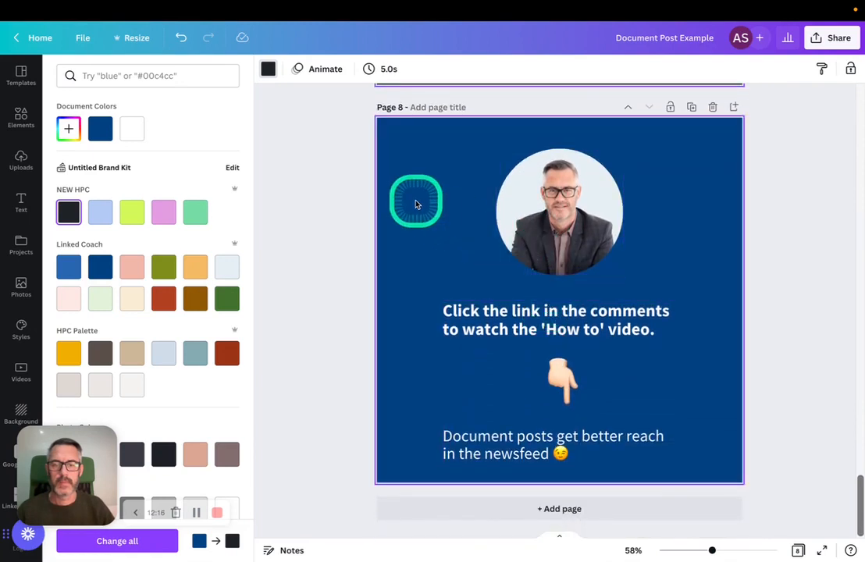
pyautogui.click(476, 311)
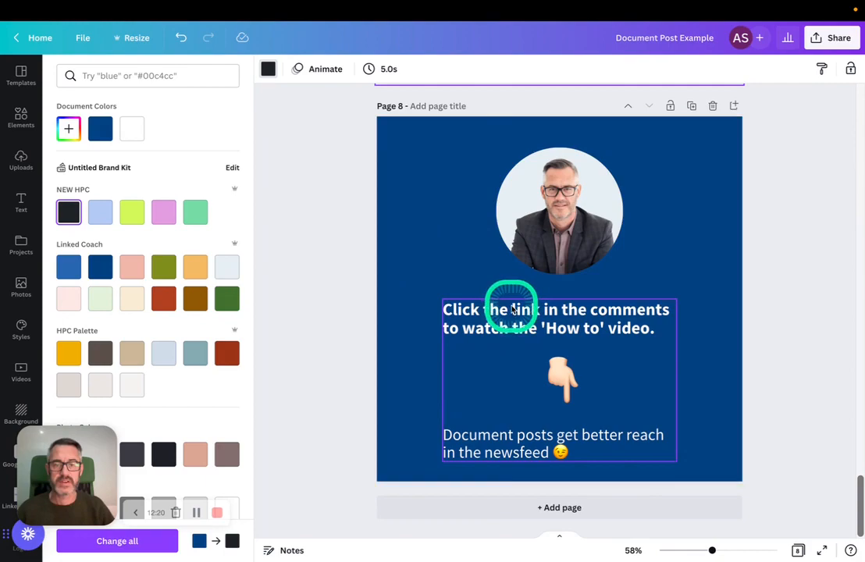
pyautogui.scroll(5, 511, 305)
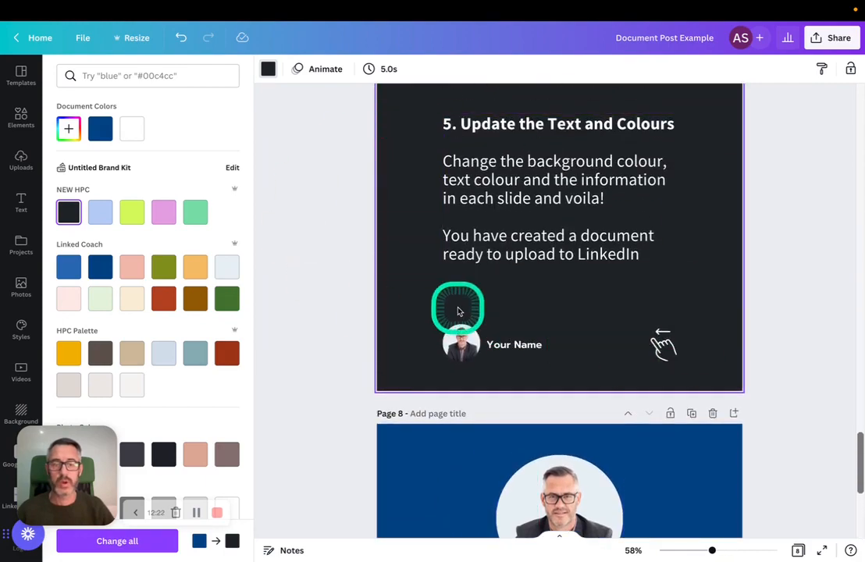
pyautogui.scroll(15, 459, 309)
pyautogui.scroll(-3, 457, 303)
pyautogui.click(466, 307)
pyautogui.scroll(15, 466, 306)
pyautogui.scroll(-20, 466, 307)
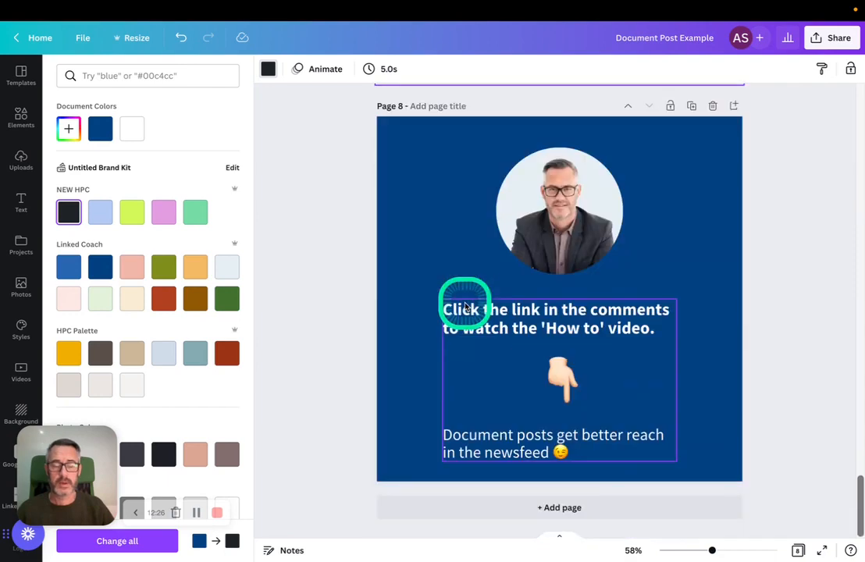
pyautogui.click(800, 374)
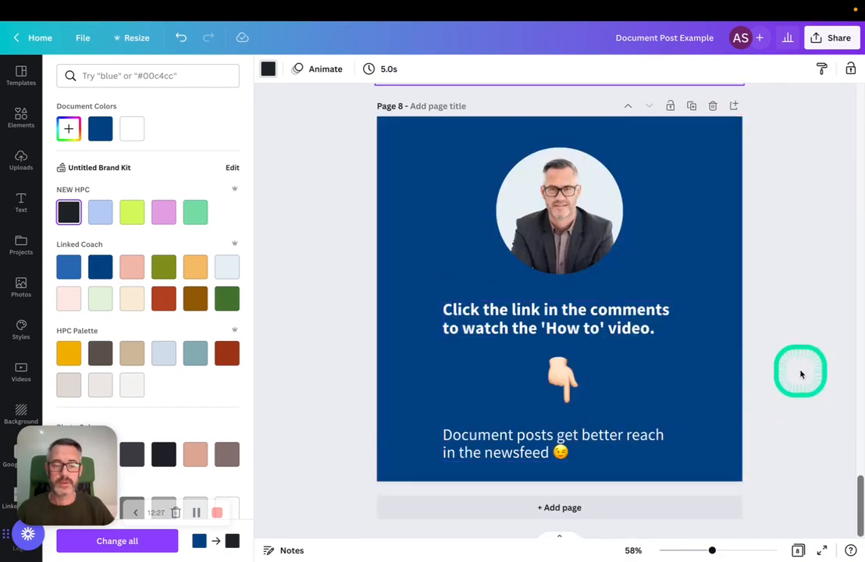
pyautogui.click(756, 375)
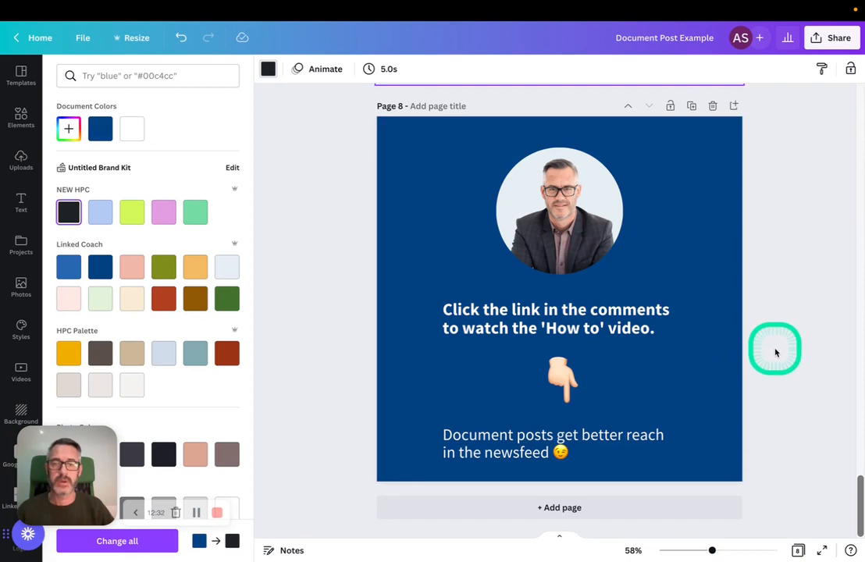
pyautogui.scroll(20, 776, 353)
pyautogui.scroll(-20, 778, 354)
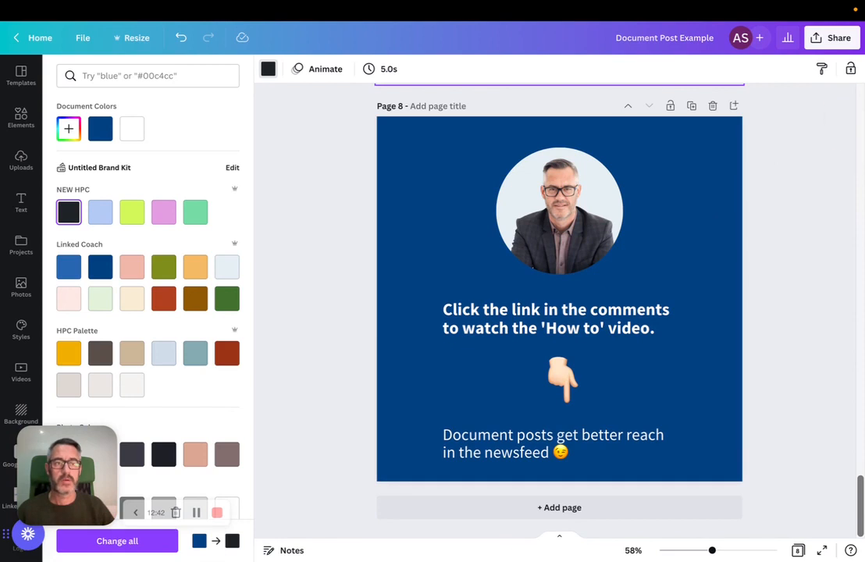
# Open the design's download settings and choose PDF Standard as the file type
pyautogui.click(829, 39)
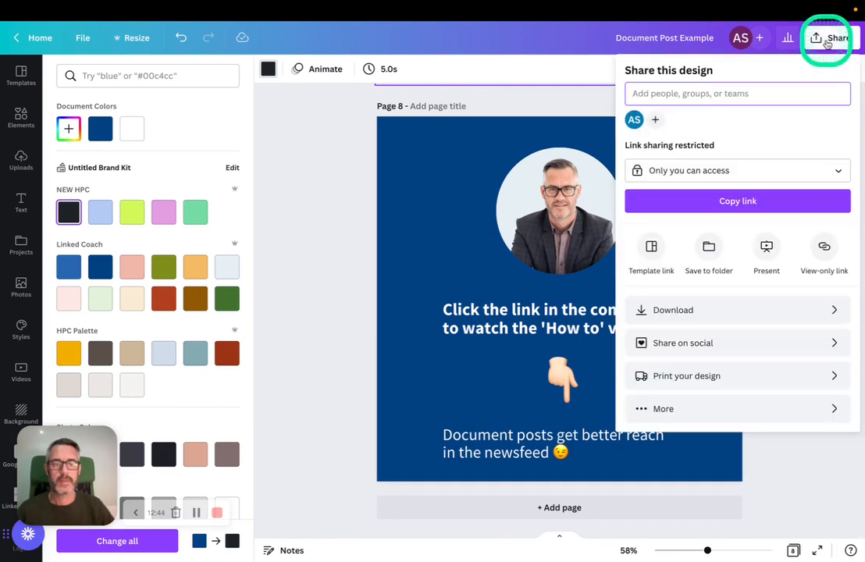
pyautogui.click(707, 312)
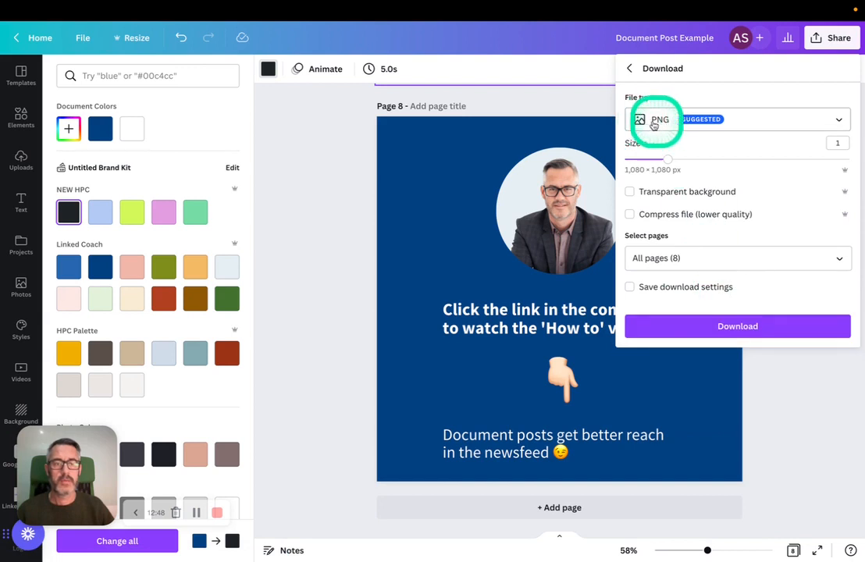
pyautogui.click(839, 120)
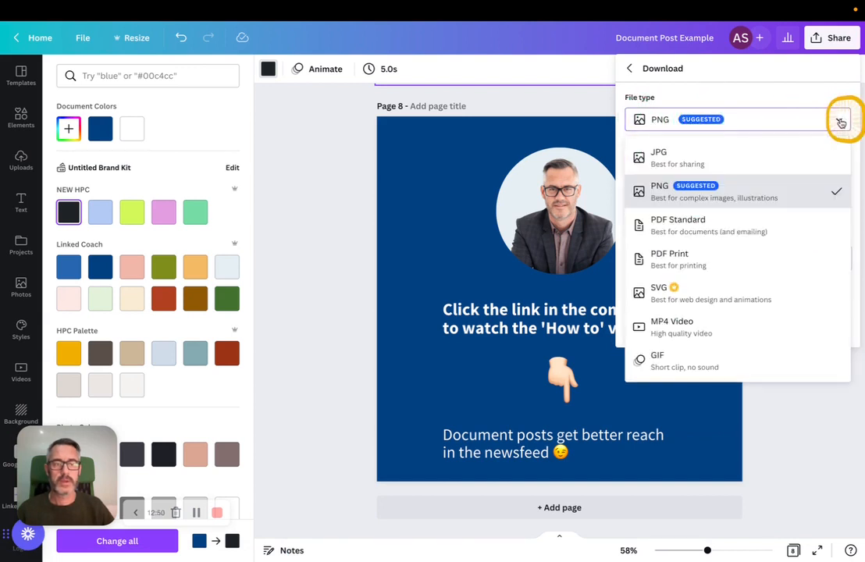
pyautogui.click(728, 227)
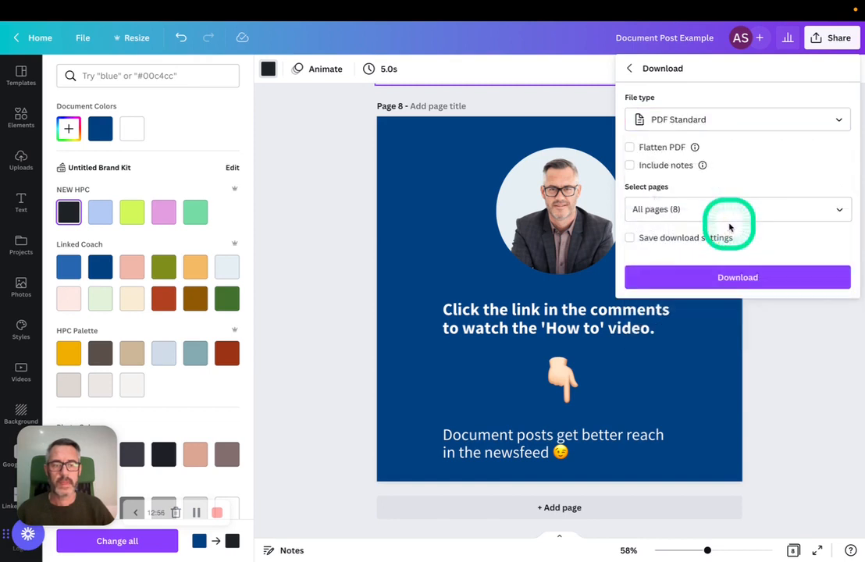
# Download all pages and save the PDF as "Document Post Example" in the Document Posts folder
pyautogui.click(741, 278)
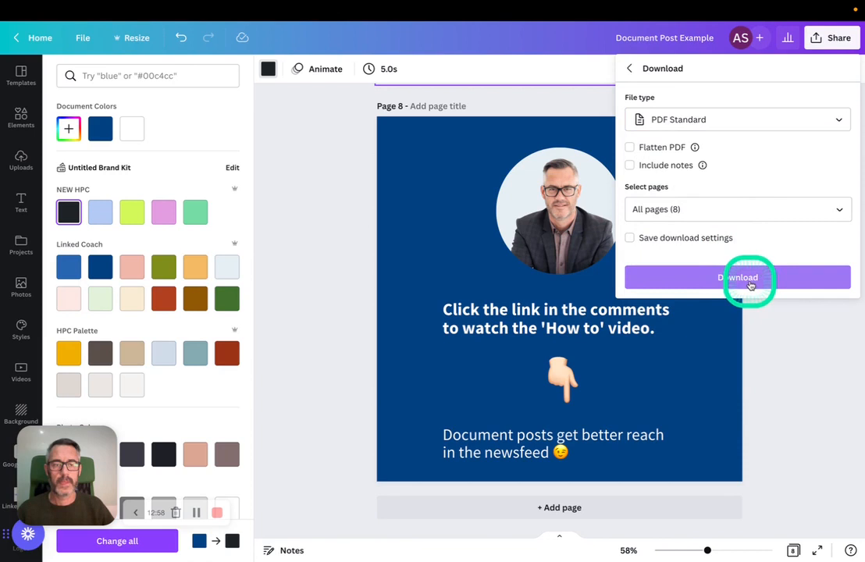
pyautogui.moveTo(694, 148)
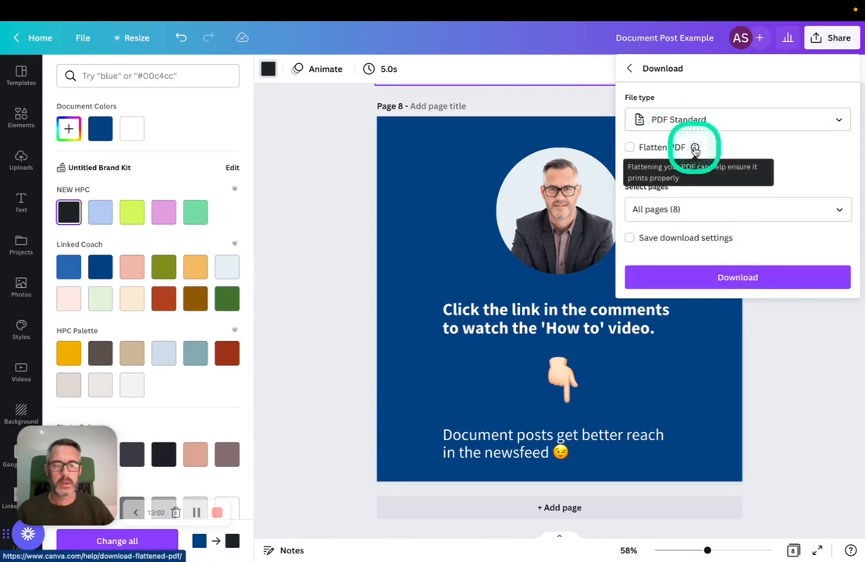
pyautogui.click(750, 281)
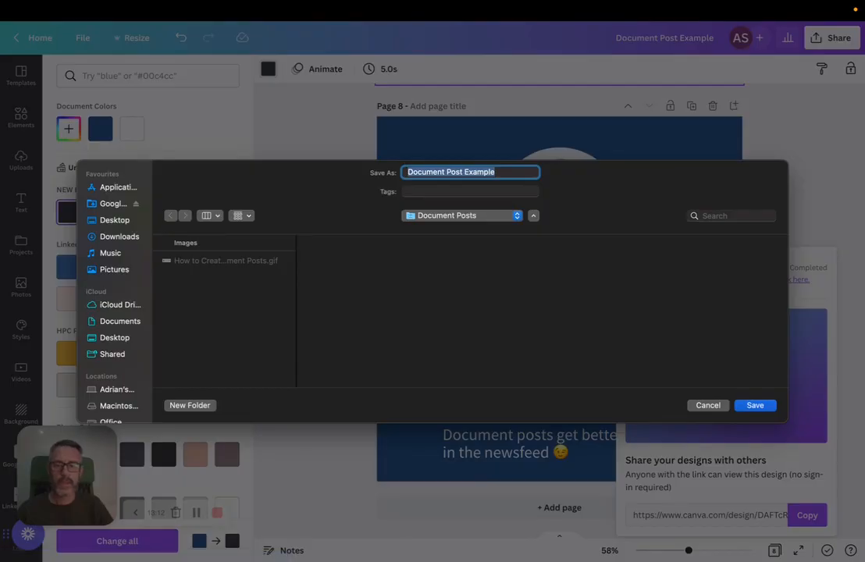
pyautogui.click(753, 405)
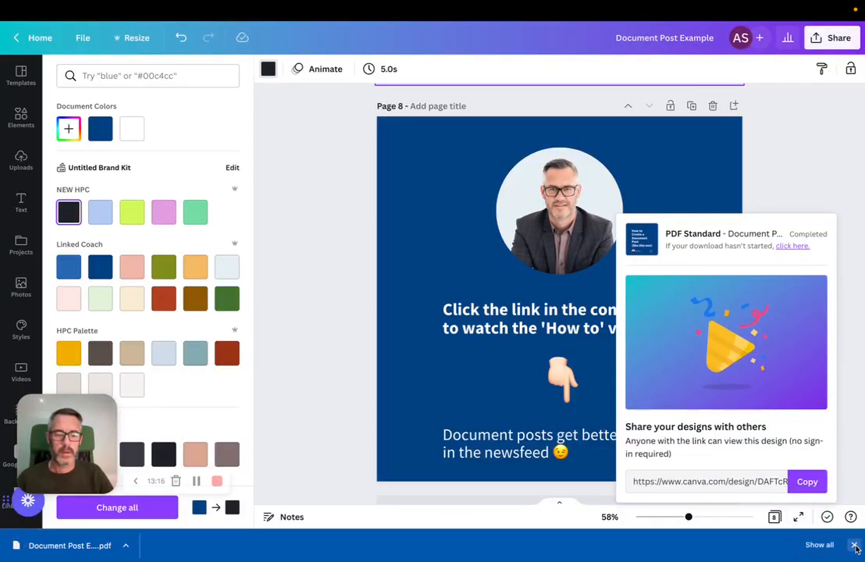
pyautogui.click(854, 544)
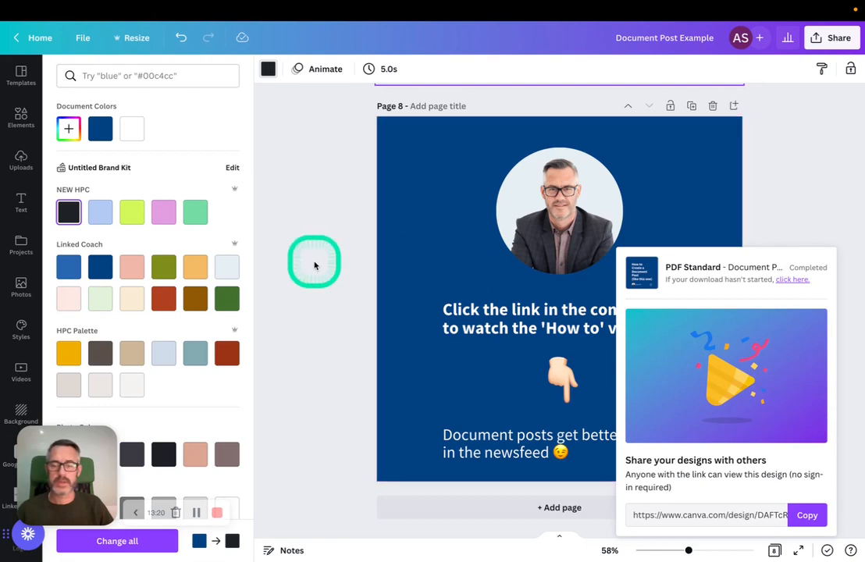
# Take the browser window out of full-screen mode
pyautogui.scroll(-3, 224, 425)
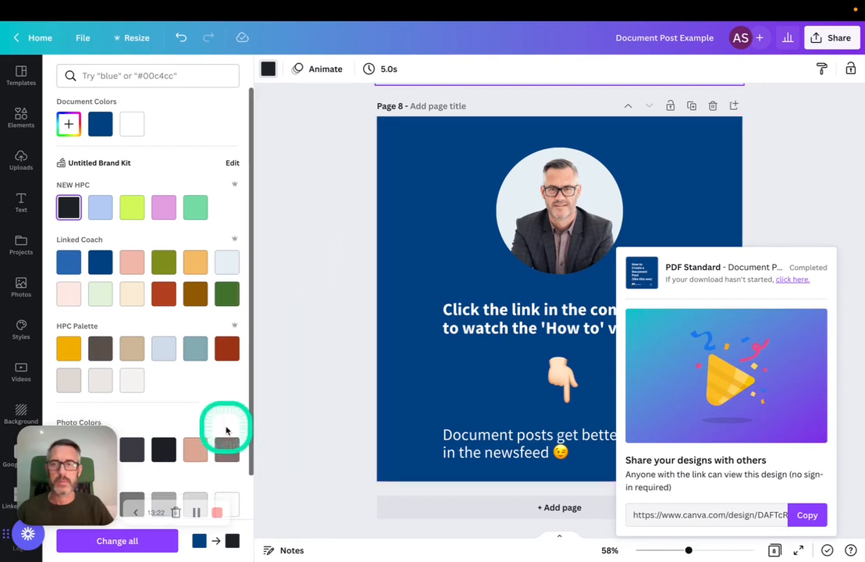
pyautogui.moveTo(401, 5)
pyautogui.click(39, 28)
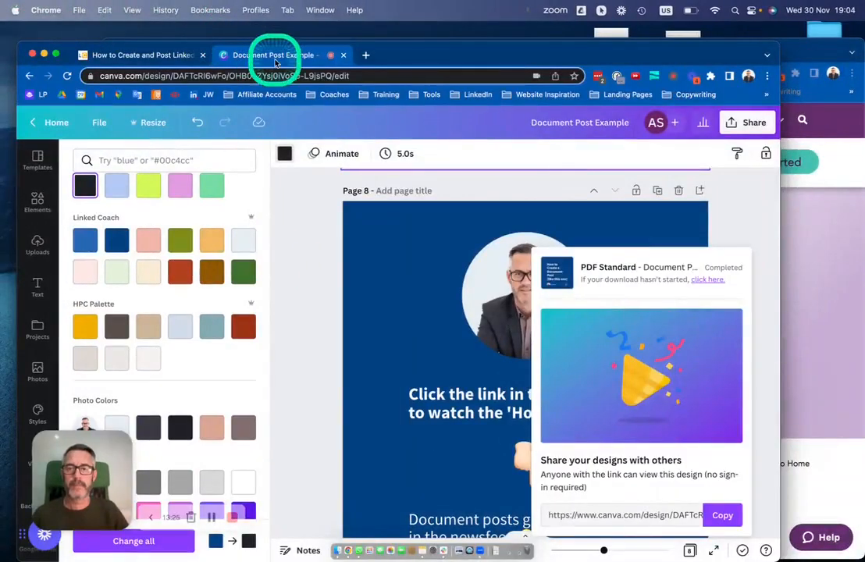
# Switch to LinkedIn in a new browser tab and make the browser window full screen
pyautogui.click(365, 55)
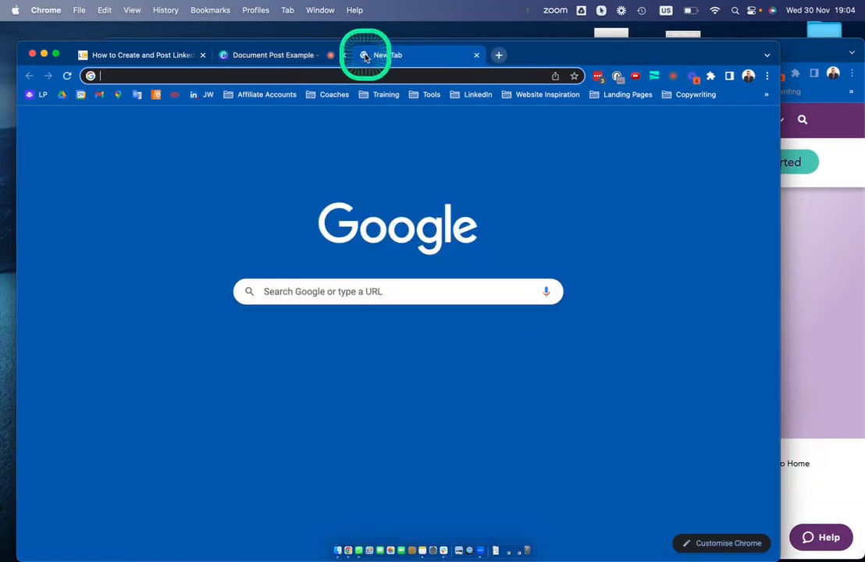
pyautogui.click(332, 343)
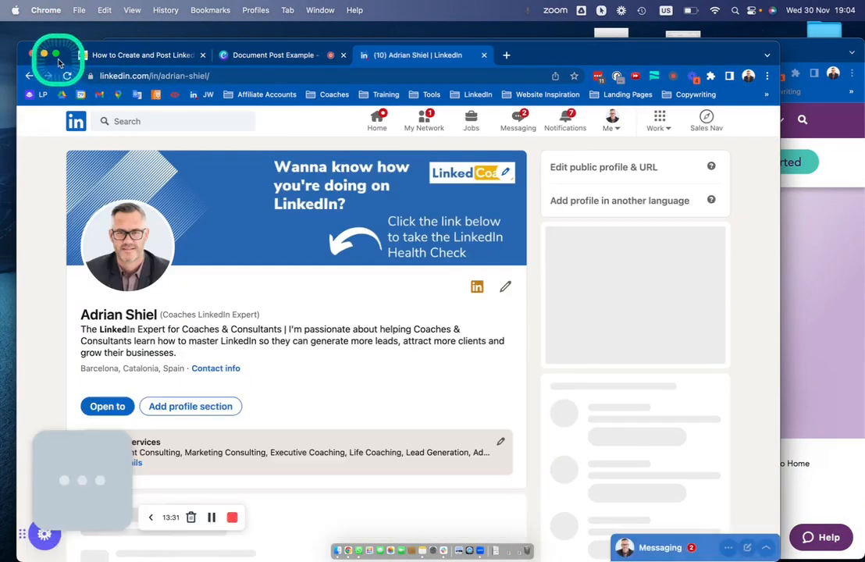
pyautogui.click(55, 53)
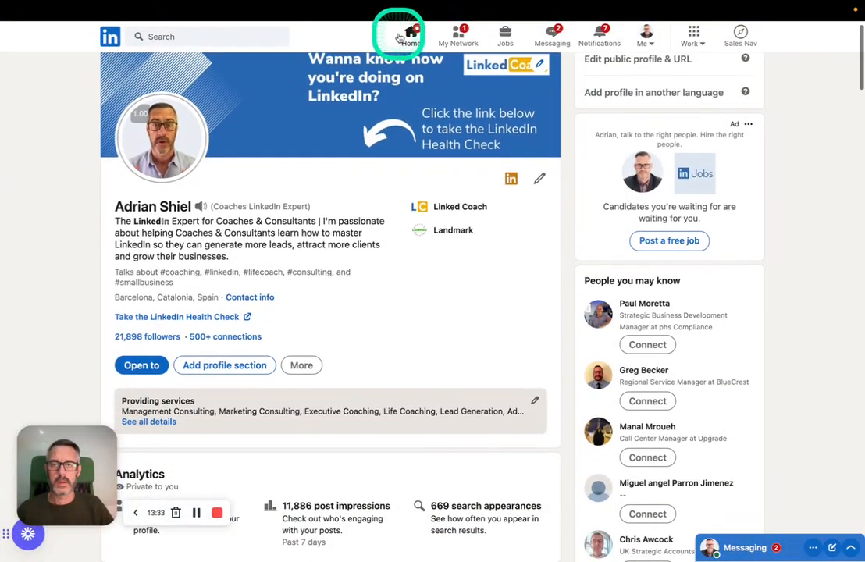
# Start a new post from the home feed and attach "Document Post Example.pdf" from the Document Posts folder as a document
pyautogui.click(409, 34)
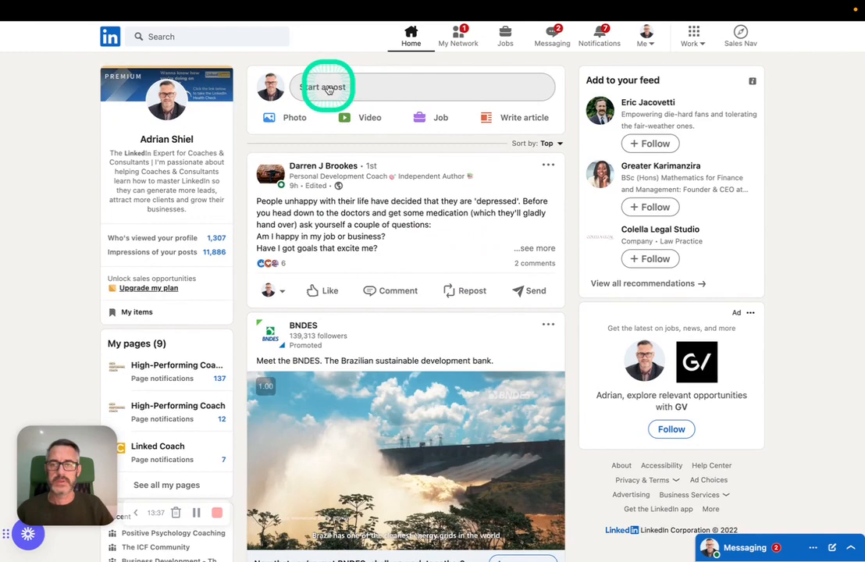
pyautogui.click(332, 87)
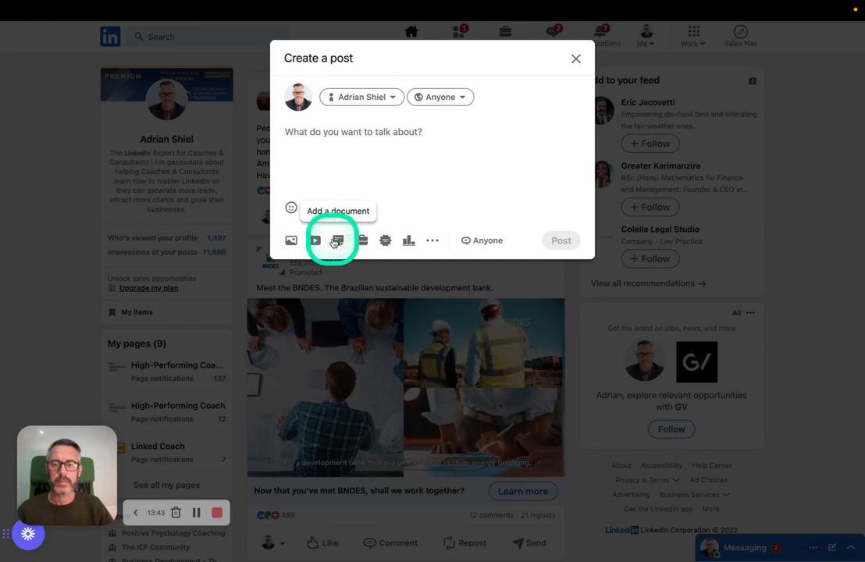
pyautogui.click(338, 243)
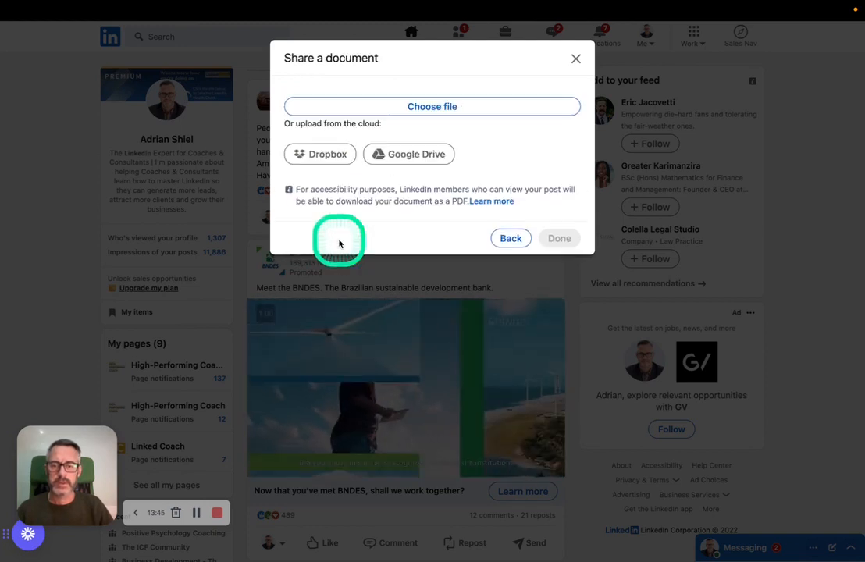
pyautogui.click(428, 106)
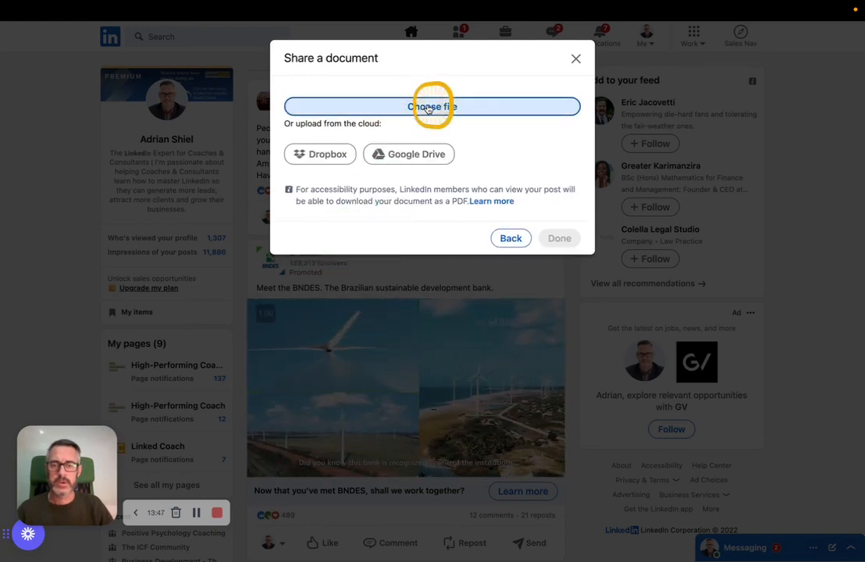
pyautogui.click(139, 252)
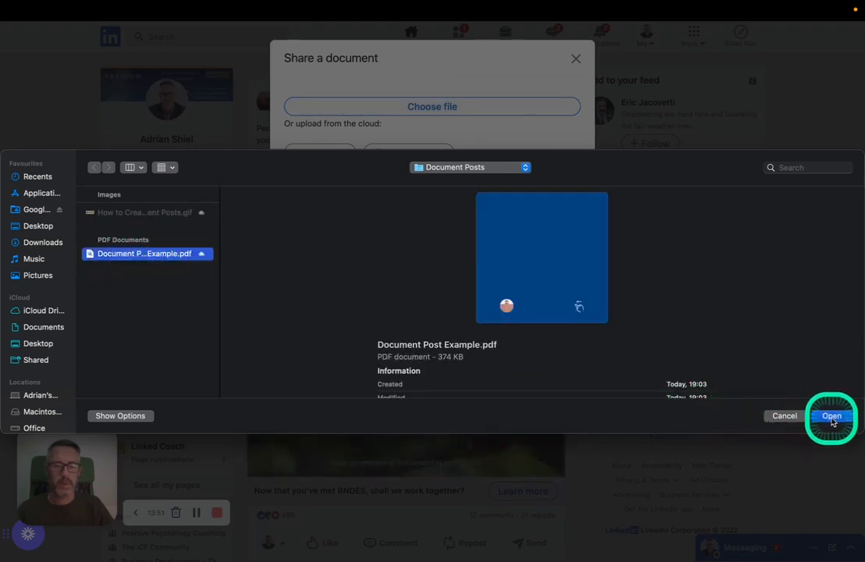
pyautogui.click(554, 301)
pyautogui.click(533, 308)
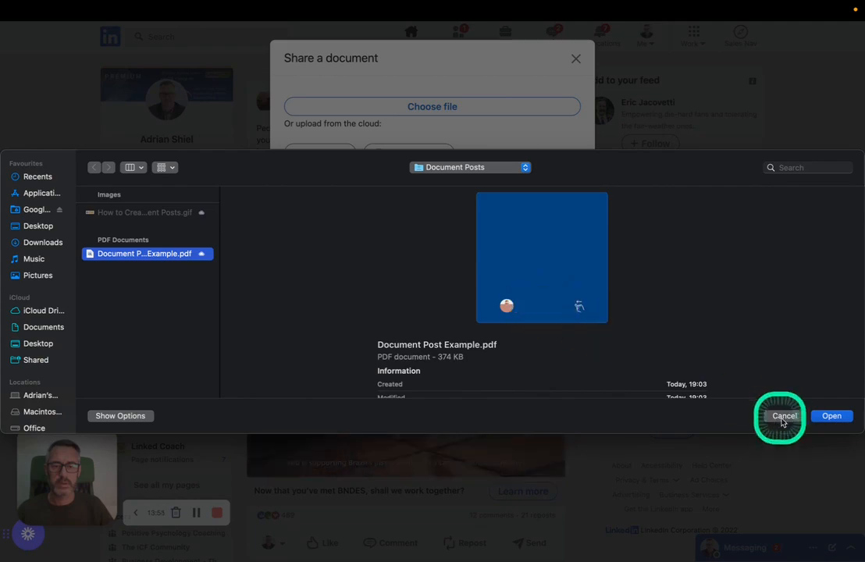
pyautogui.click(831, 417)
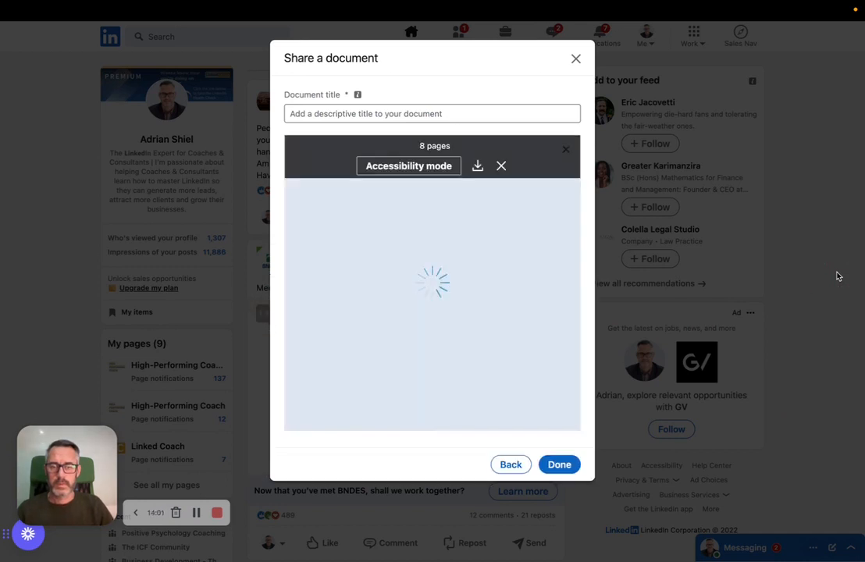
# Page through the uploaded document's preview from the first page to the closing call-to-action page to check every page
pyautogui.click(575, 298)
pyautogui.click(559, 284)
pyautogui.click(562, 284)
pyautogui.click(562, 284)
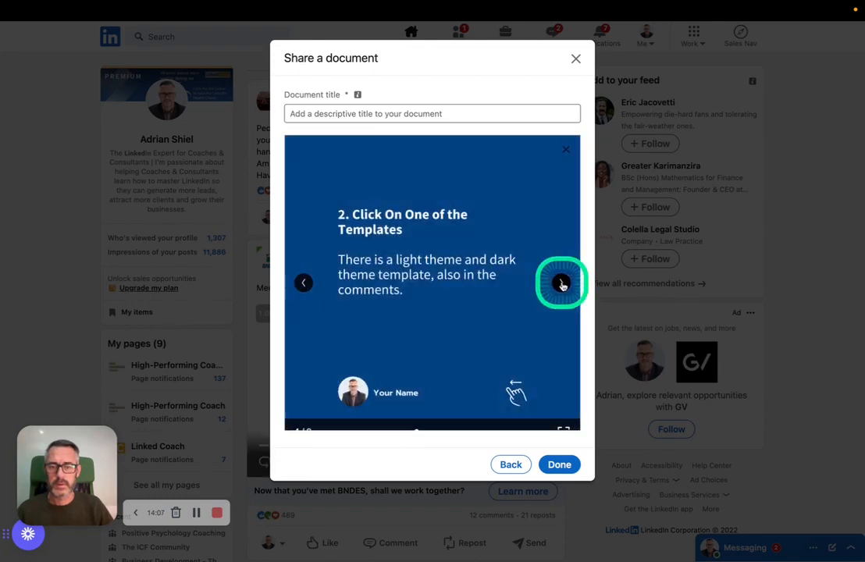
pyautogui.click(562, 284)
pyautogui.click(562, 284)
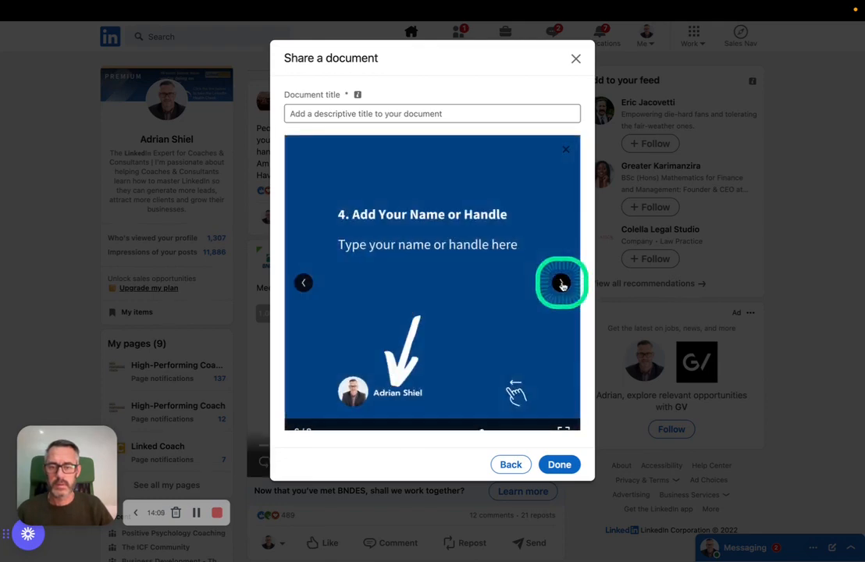
pyautogui.click(562, 284)
pyautogui.click(562, 284)
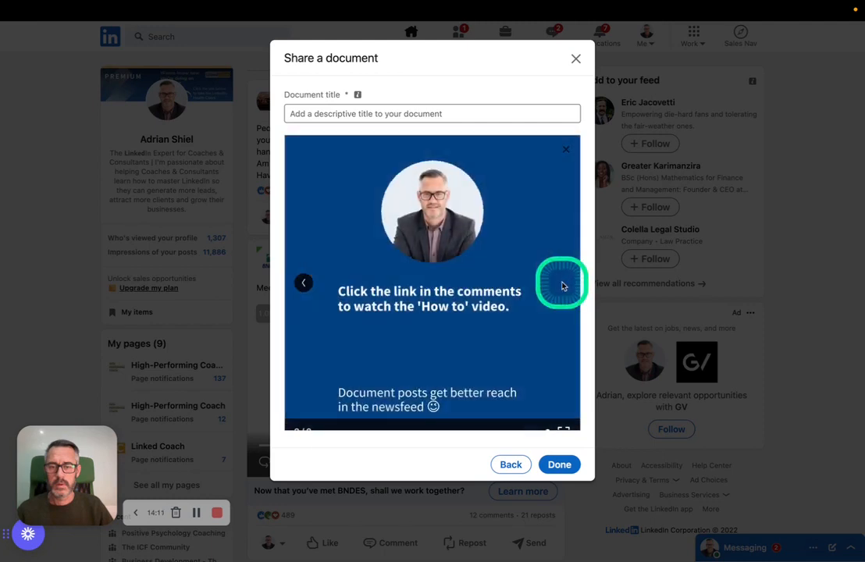
pyautogui.scroll(-1, 506, 303)
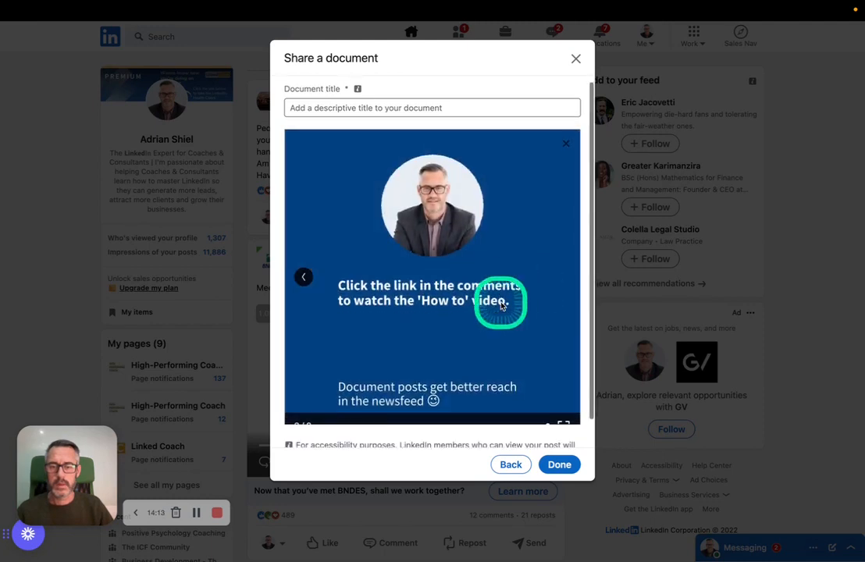
pyautogui.scroll(1, 502, 305)
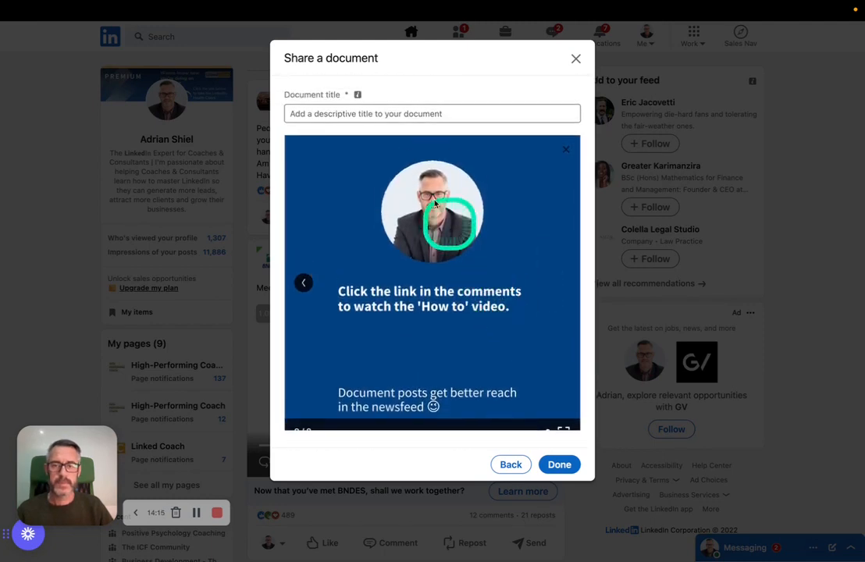
# Title the document "Document Post" and add it to the post
pyautogui.click(378, 113)
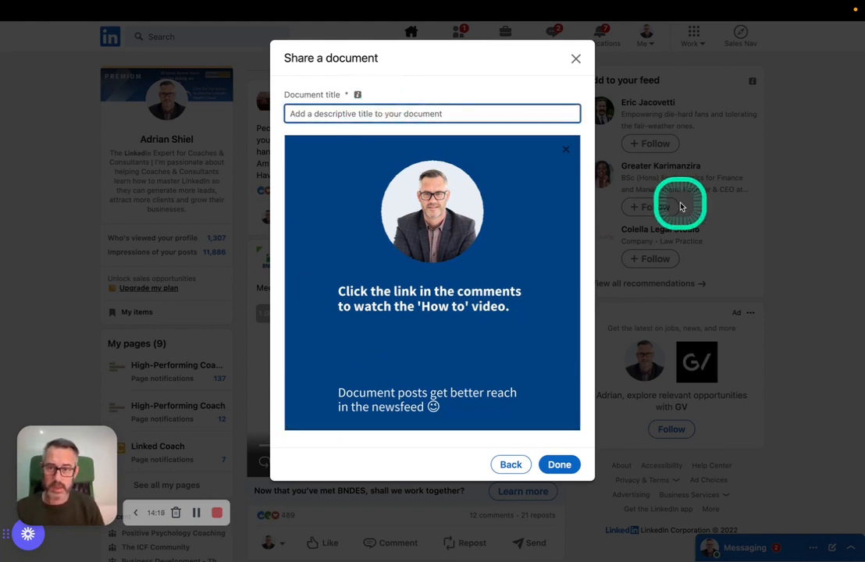
pyautogui.write('Document Posts')
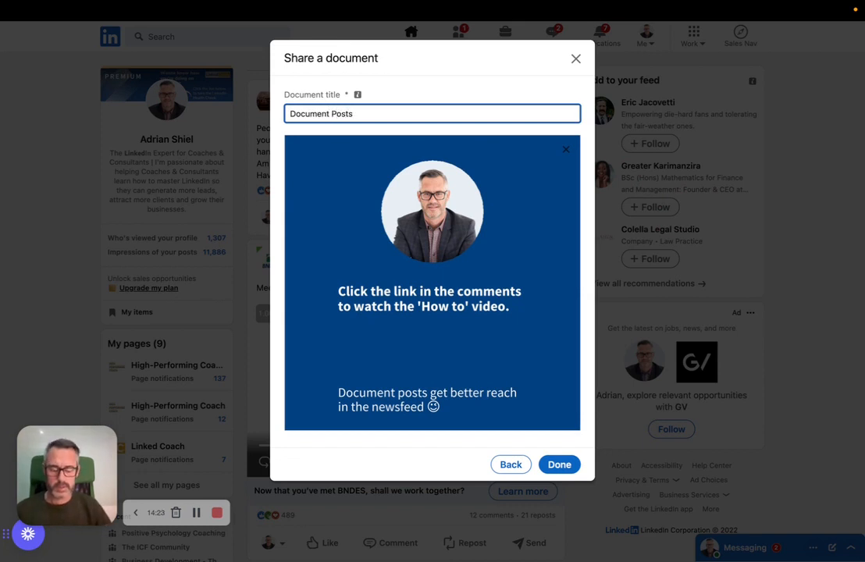
pyautogui.click(561, 466)
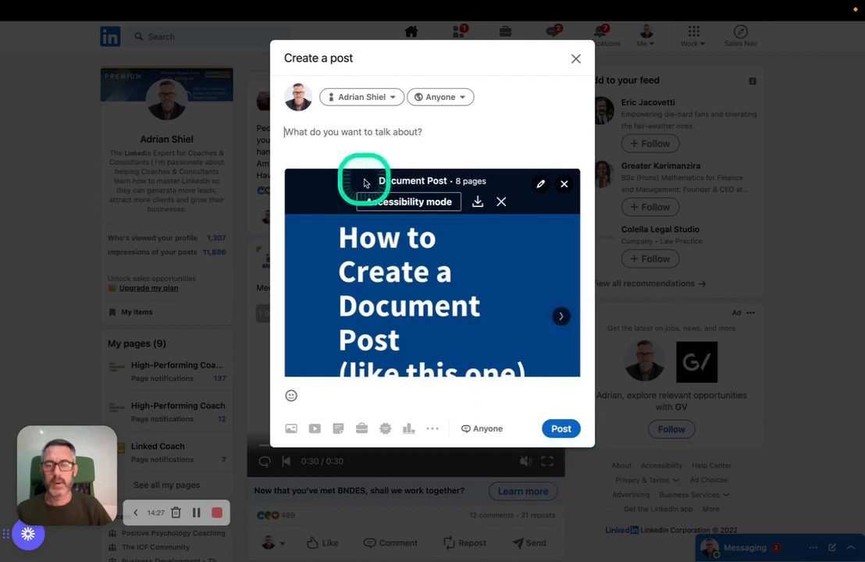
# Write "This is a document post about a document post!" as the post's text above the attached document
pyautogui.scroll(-1, 319, 126)
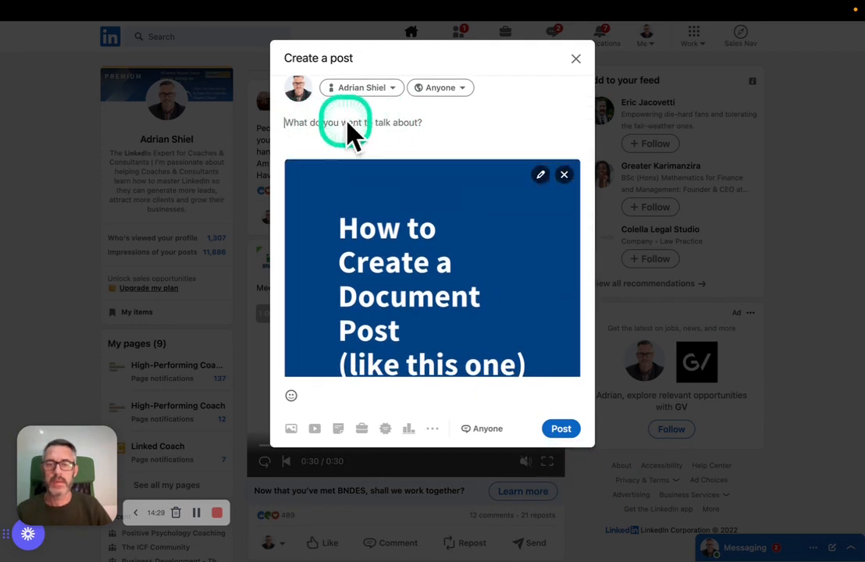
pyautogui.scroll(-1, 373, 121)
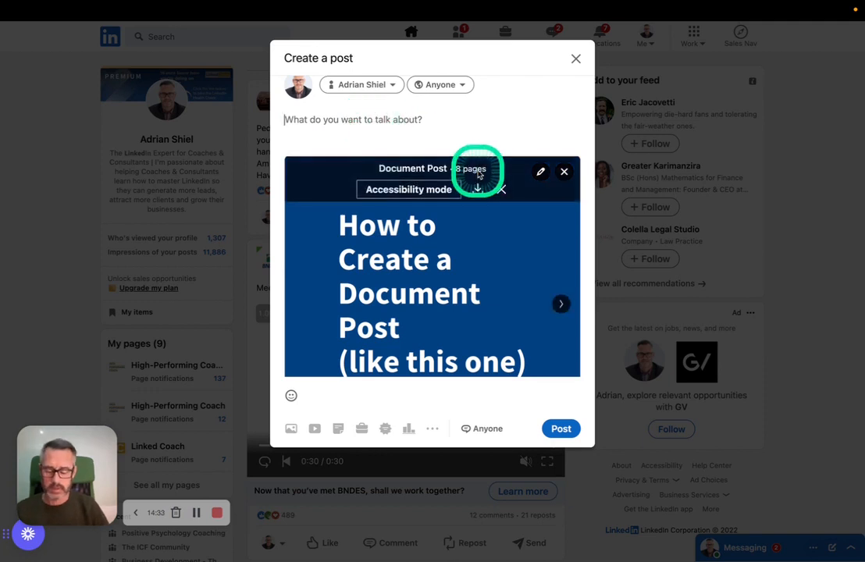
pyautogui.write('This is ')
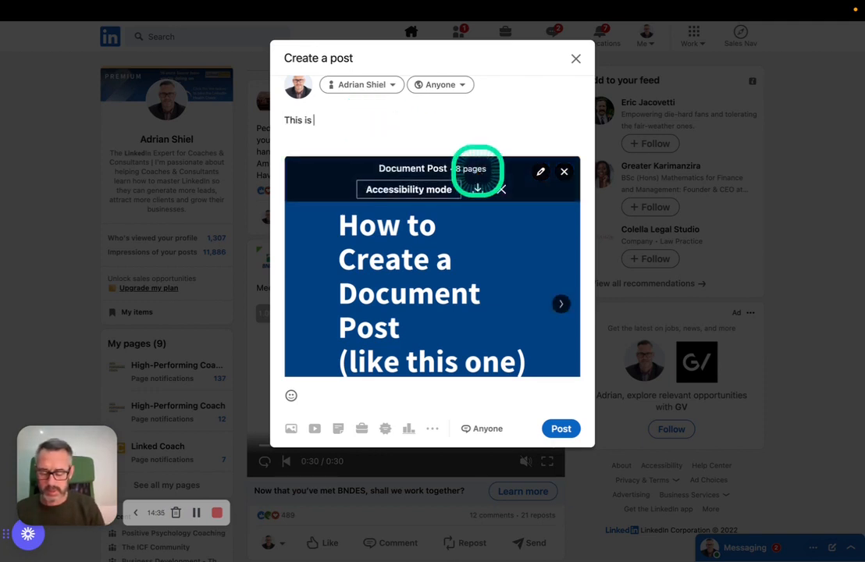
pyautogui.write('a')
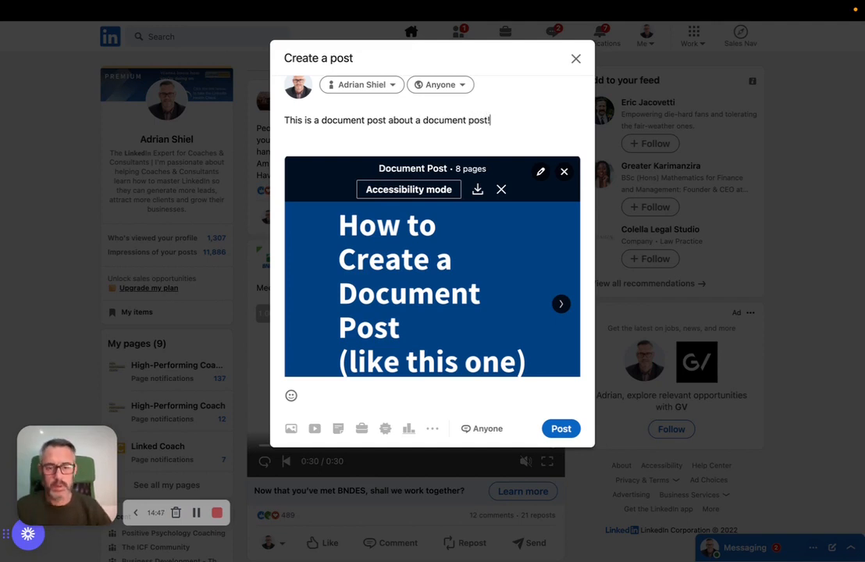
# Review the draft post's text together with the attached document's preview
pyautogui.scroll(-2, 484, 250)
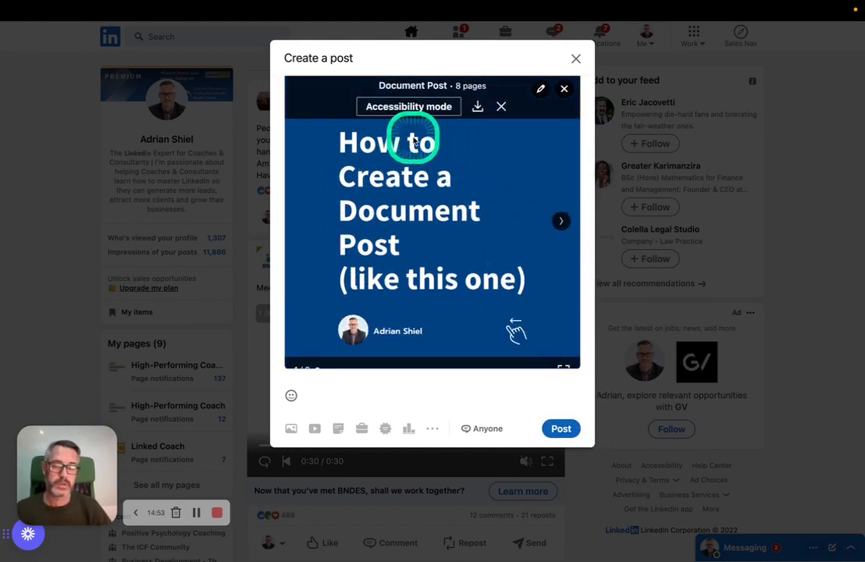
pyautogui.scroll(1, 437, 258)
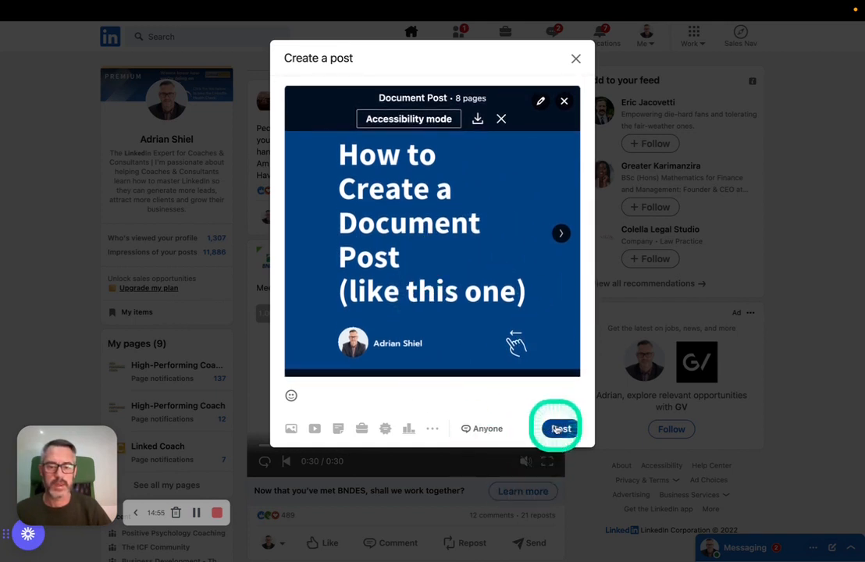
pyautogui.scroll(3, 478, 305)
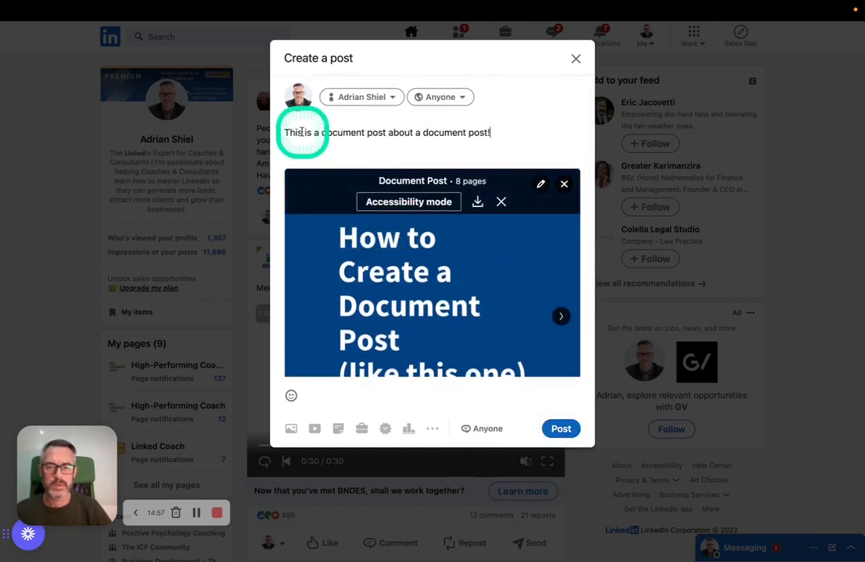
pyautogui.scroll(-1, 475, 371)
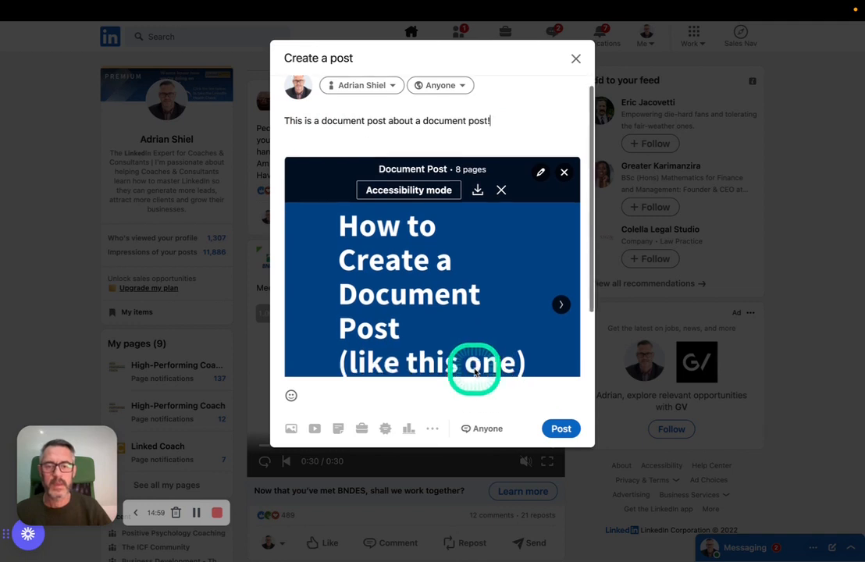
pyautogui.scroll(-3, 474, 372)
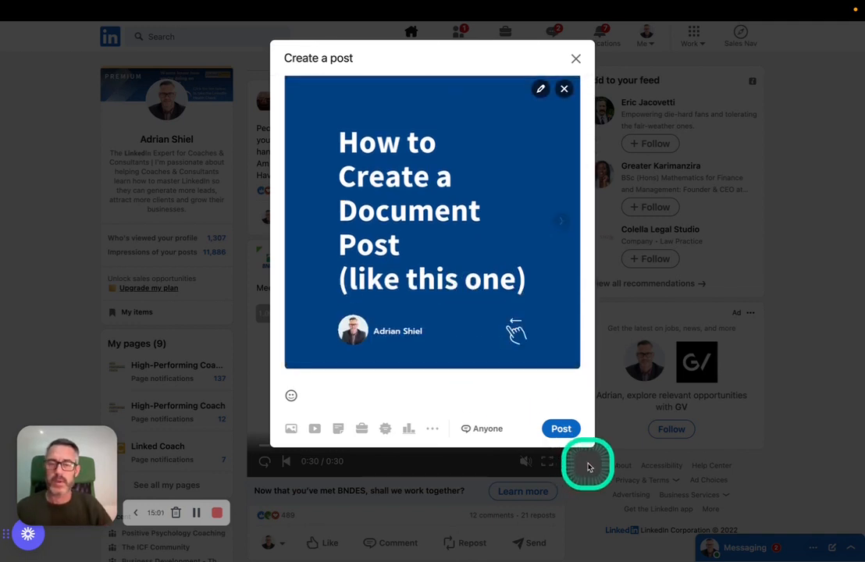